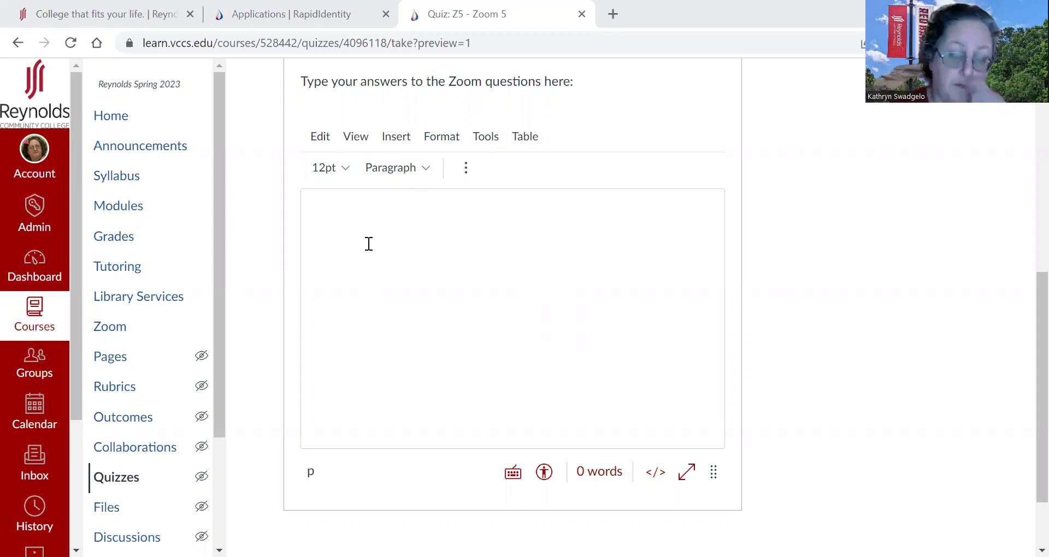
Step: Write "the domain is all the x-values" in the answer box and start a new line below it
{"action": "left_click", "coordinate": [366, 210]}
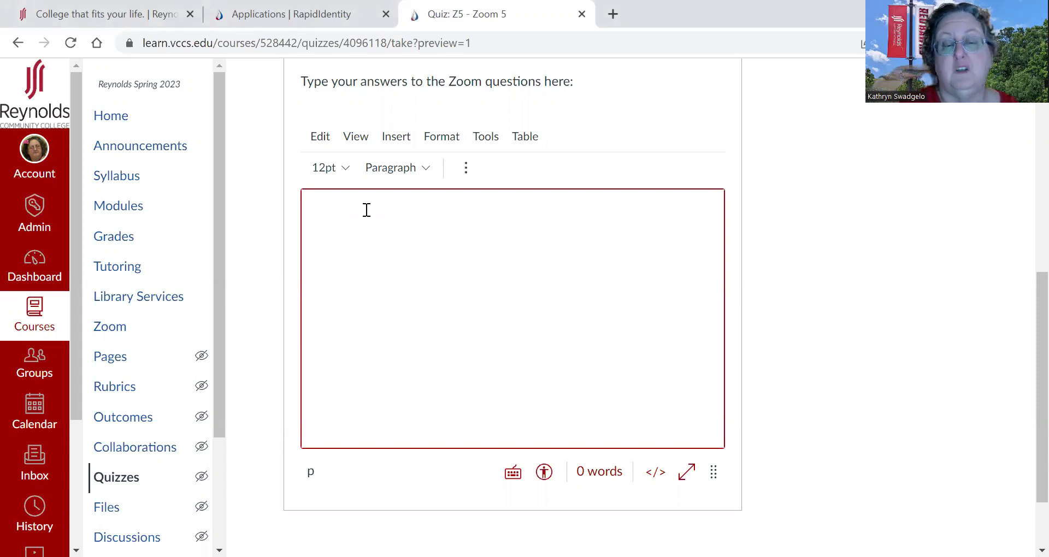
{"action": "type", "text": "the do"}
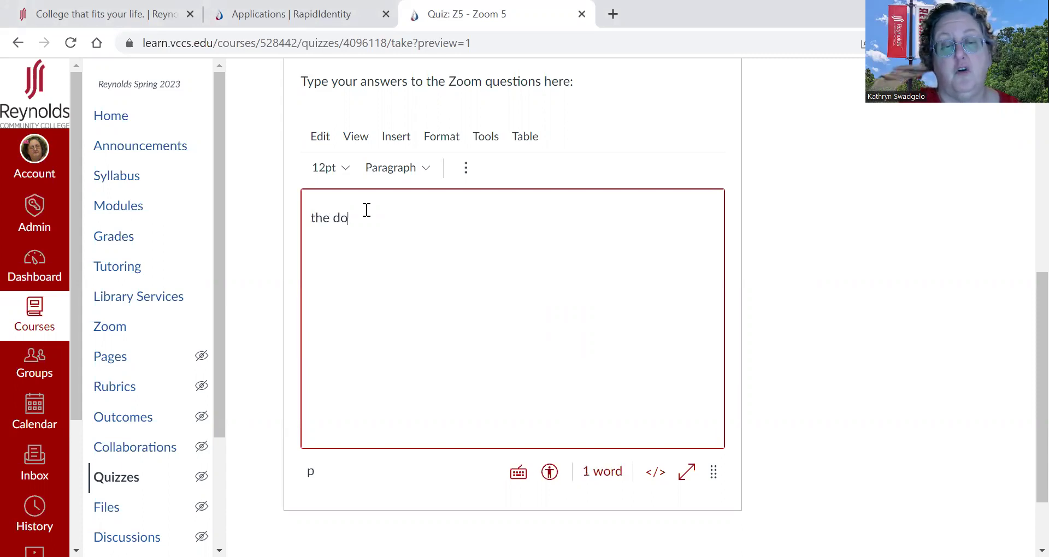
{"action": "type", "text": "main is"}
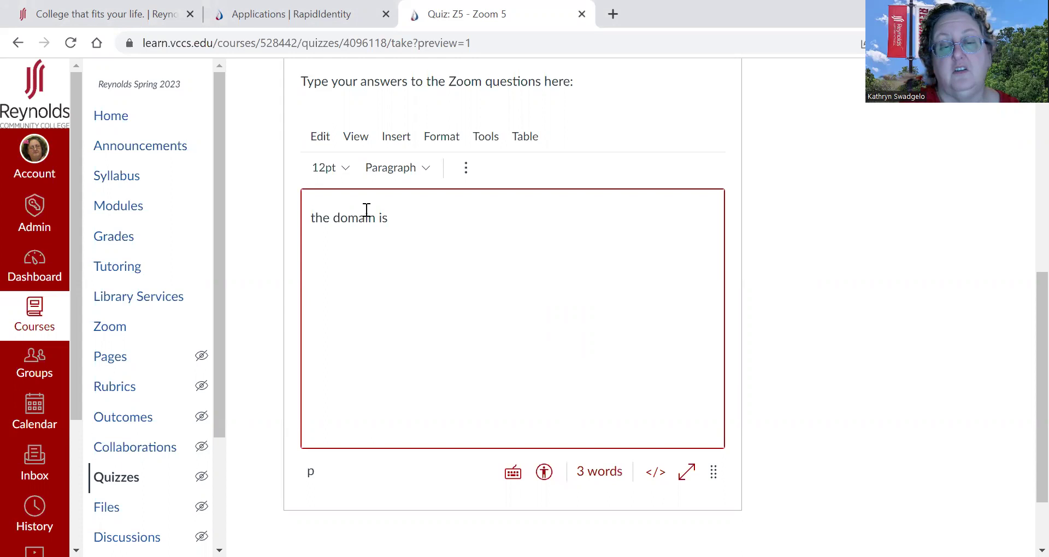
{"action": "type", "text": " all the x-"}
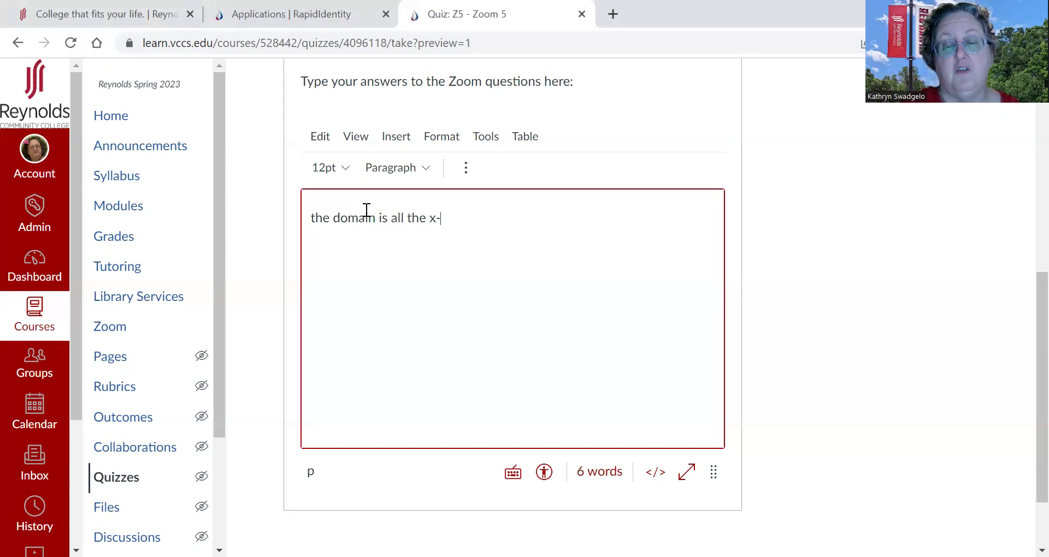
{"action": "type", "text": "values"}
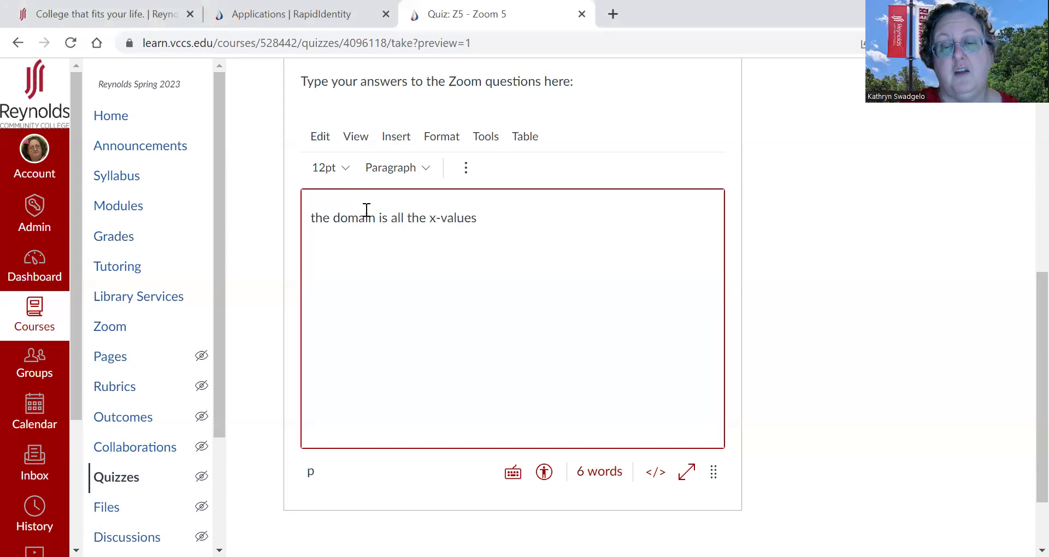
{"action": "key", "text": "Return"}
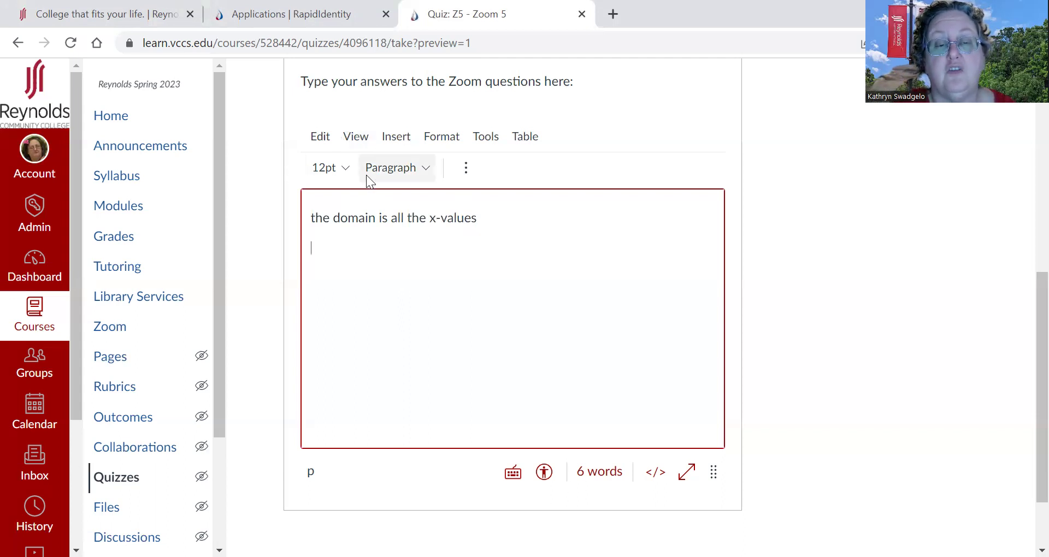
Step: Open the equation editor and switch direct LaTeX editing on and back off
{"action": "left_click", "coordinate": [466, 166]}
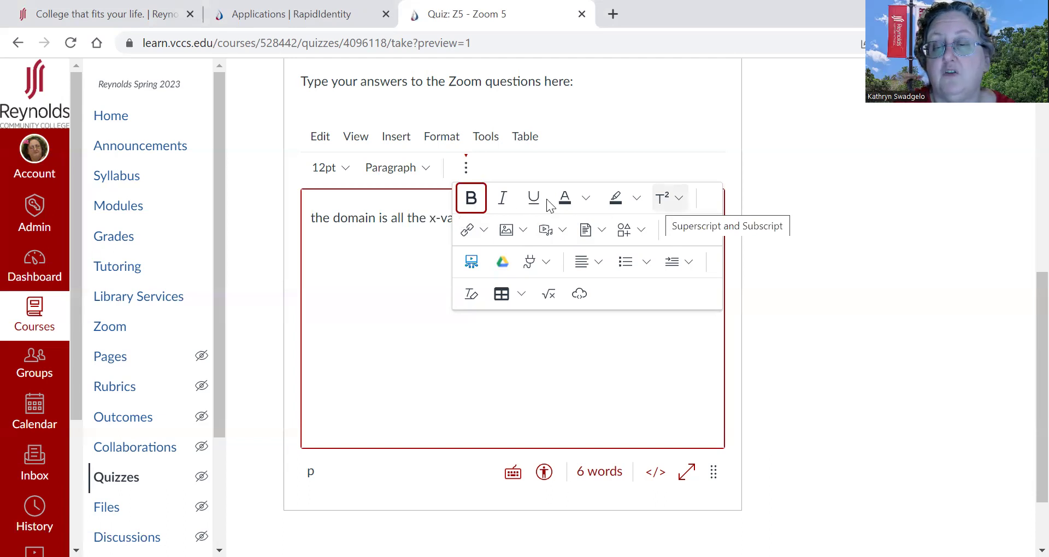
{"action": "left_click", "coordinate": [550, 297]}
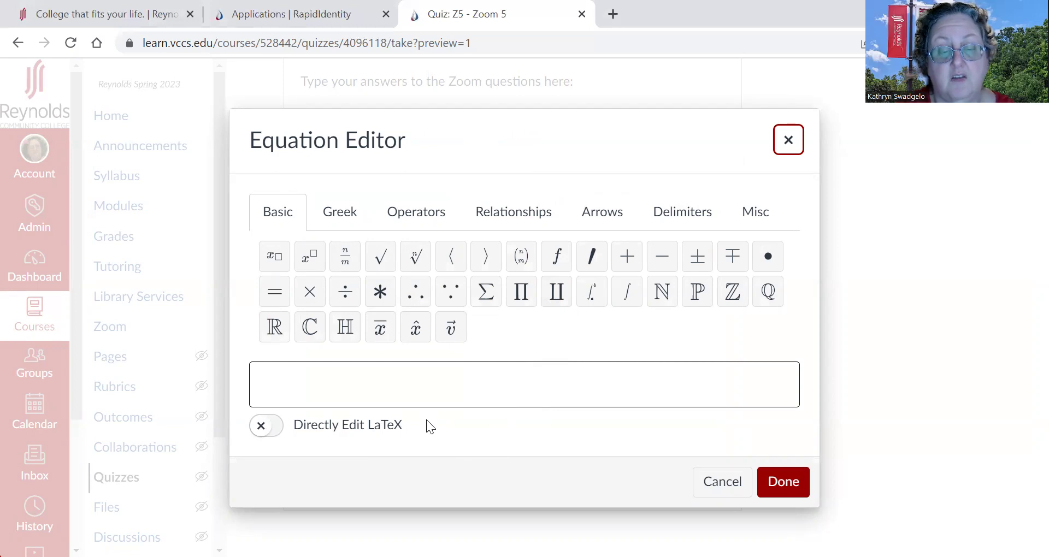
{"action": "left_click", "coordinate": [270, 428]}
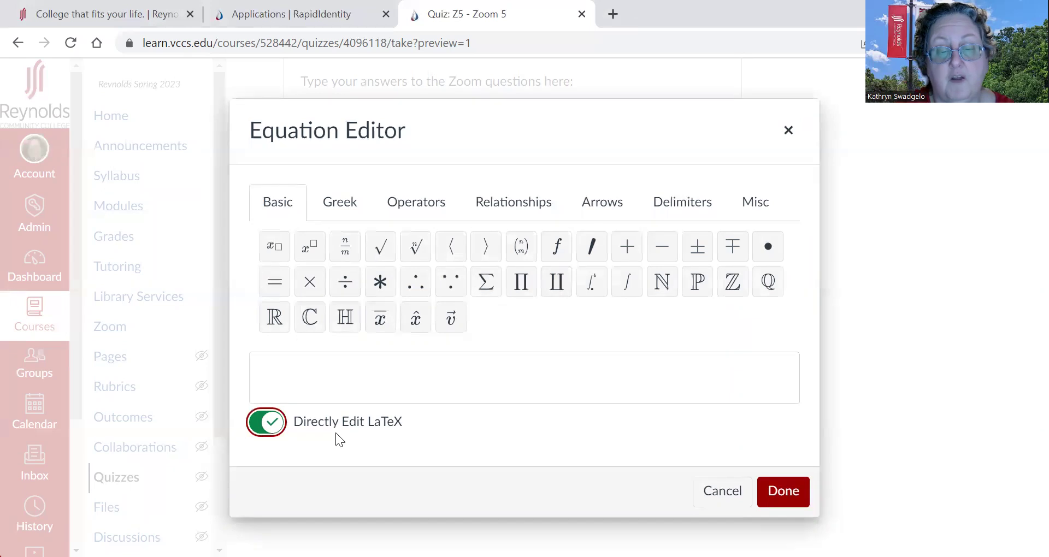
{"action": "left_click", "coordinate": [267, 429]}
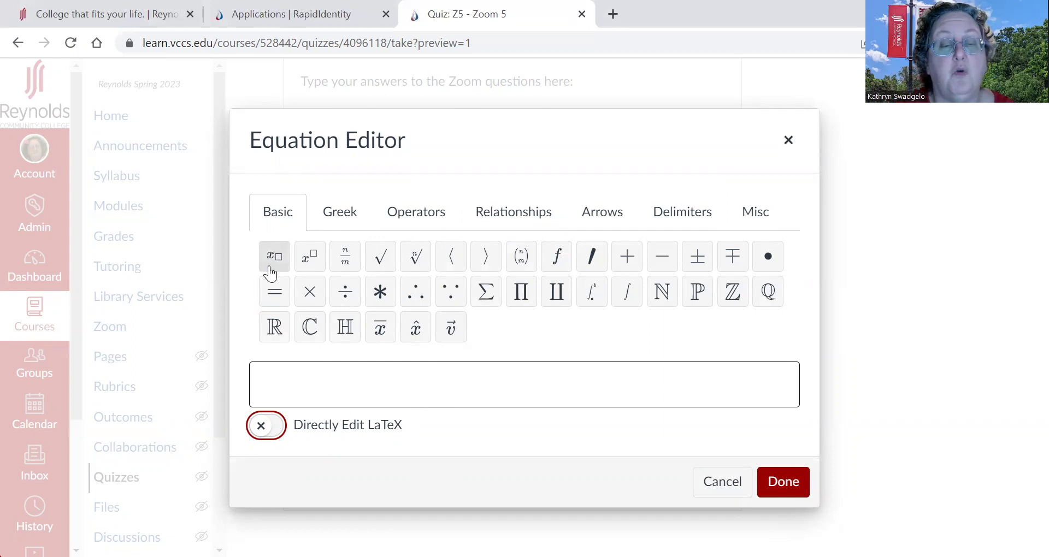
Step: Enter x₁ + x₂ in the equation, with 1 and 2 as subscripts
{"action": "left_click", "coordinate": [276, 370]}
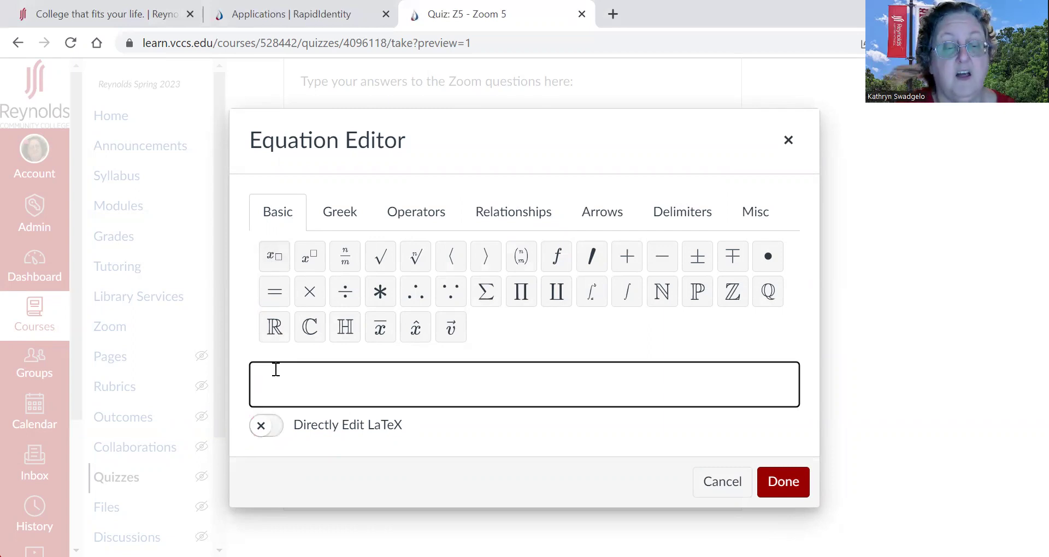
{"action": "type", "text": "x"}
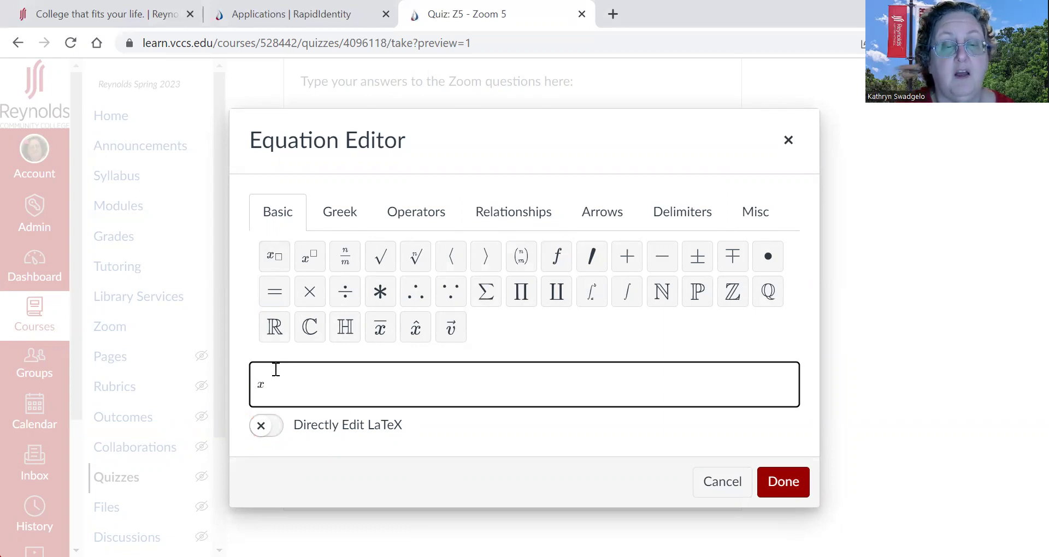
{"action": "left_click", "coordinate": [275, 257]}
{"action": "type", "text": "1 + x"}
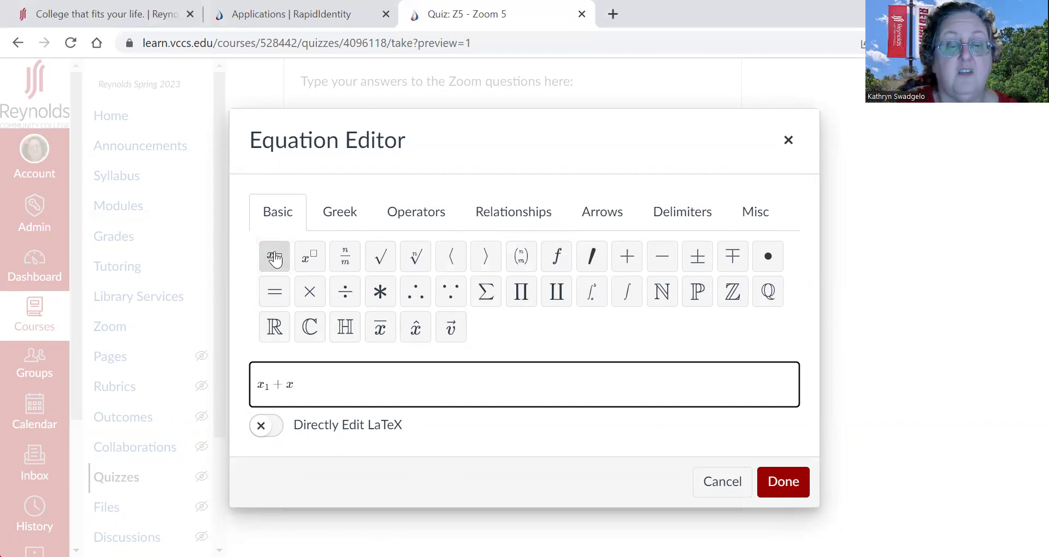
{"action": "left_click", "coordinate": [278, 268]}
{"action": "type", "text": "2 "}
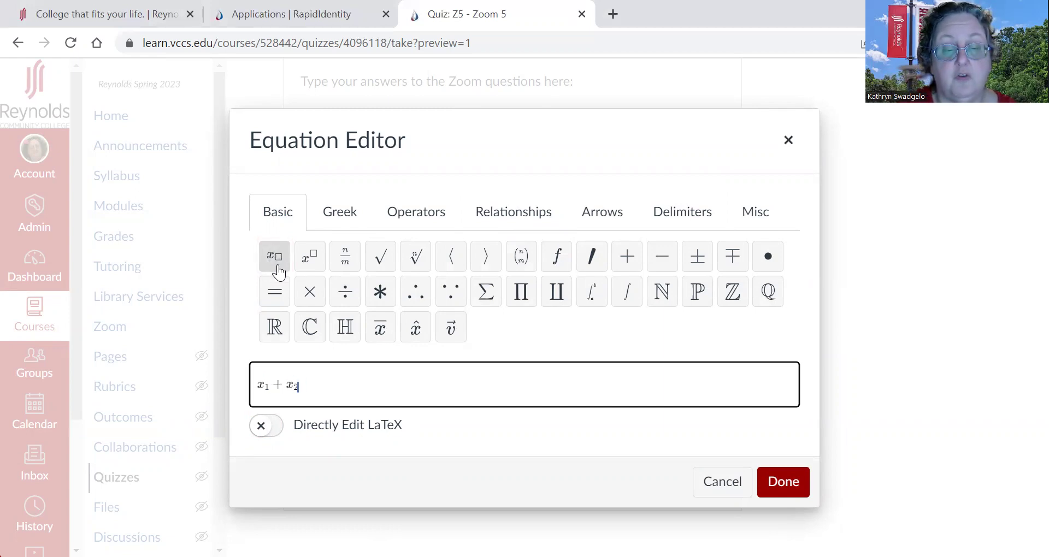
Step: Extend the equation with + y₁, setting the 1 as a subscript
{"action": "type", "text": "+ y"}
{"action": "left_click", "coordinate": [279, 271]}
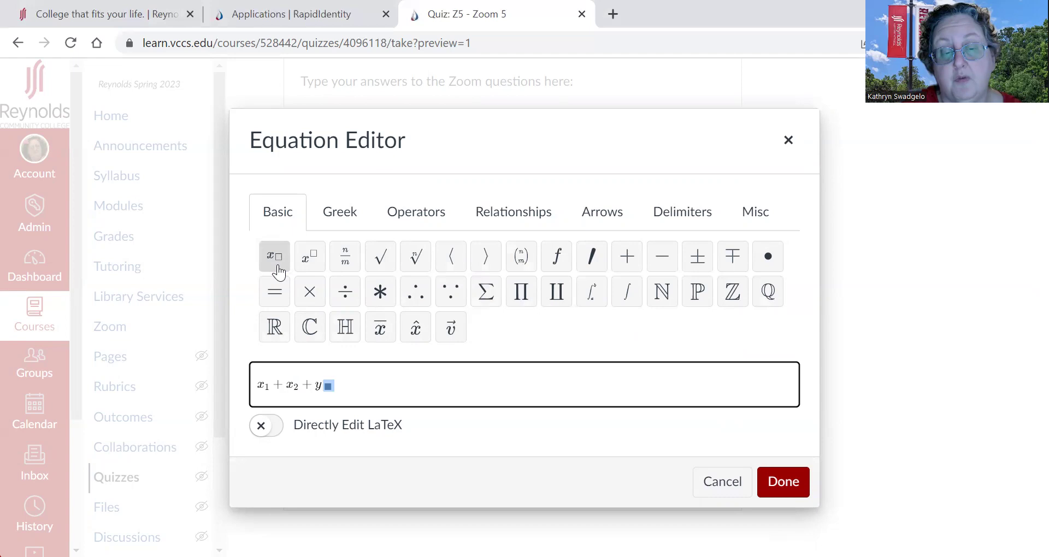
{"action": "type", "text": "1"}
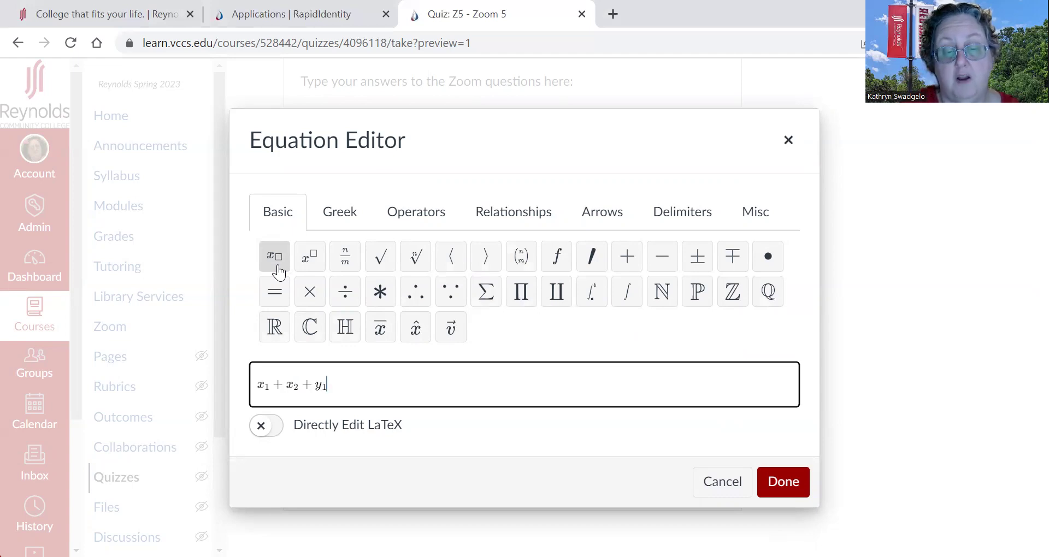
Step: Add + y₂ to the end of the equation, correcting the misplaced and mistyped subscripts
{"action": "type", "text": "+"}
{"action": "left_click", "coordinate": [278, 272]}
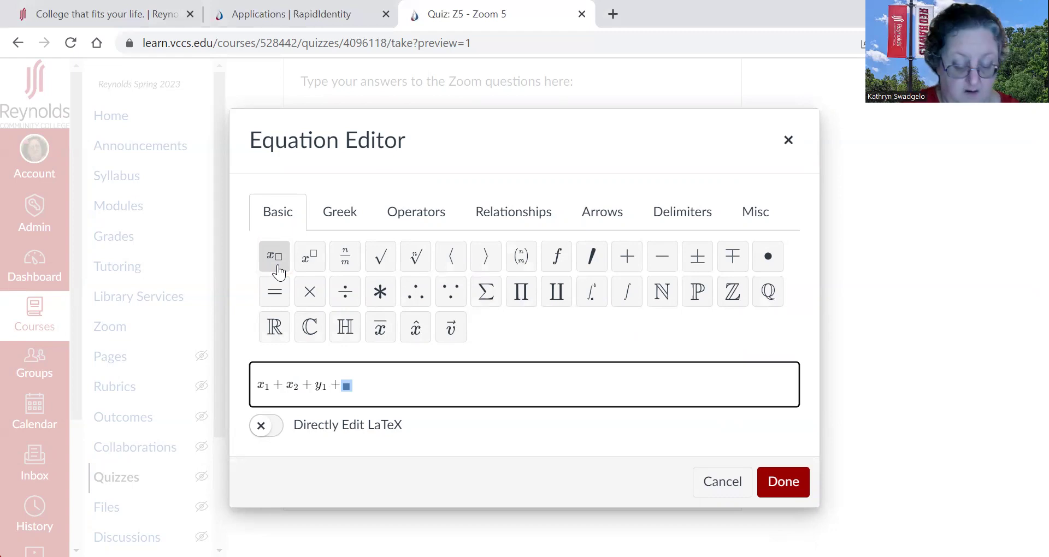
{"action": "key", "text": "BackSpace"}
{"action": "type", "text": "y"}
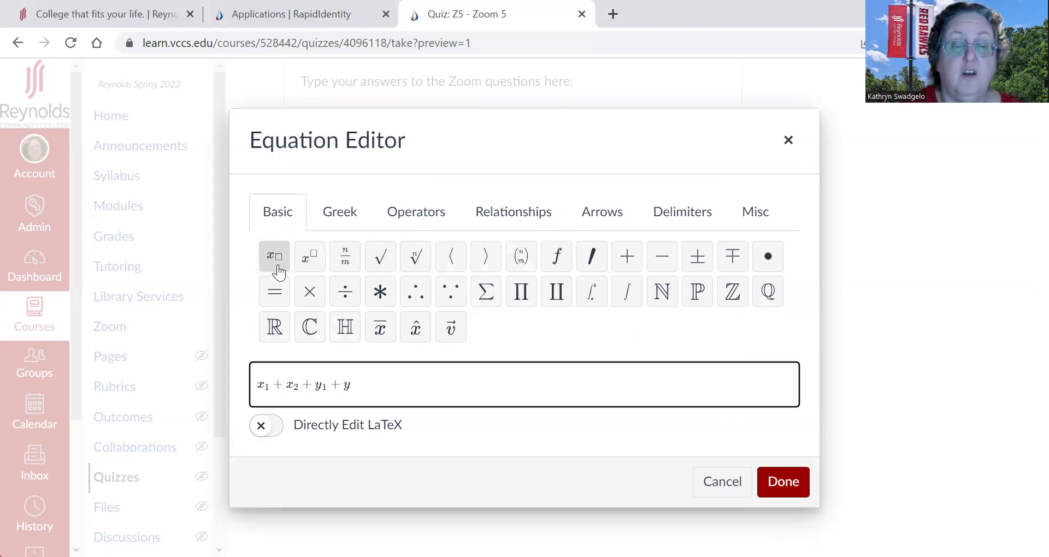
{"action": "left_click", "coordinate": [278, 271]}
{"action": "type", "text": "x"}
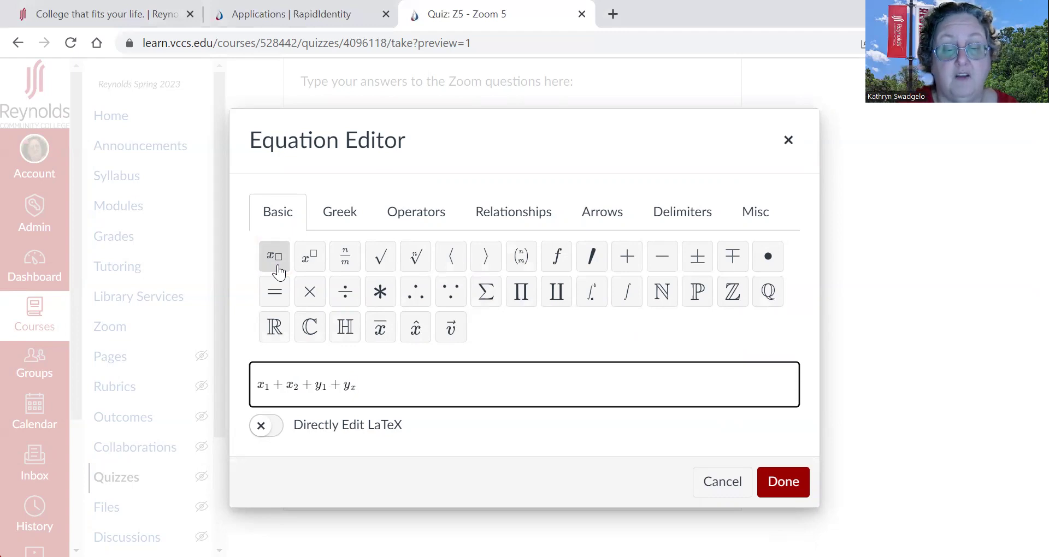
{"action": "key", "text": "BackSpace"}
{"action": "key", "text": "BackSpace"}
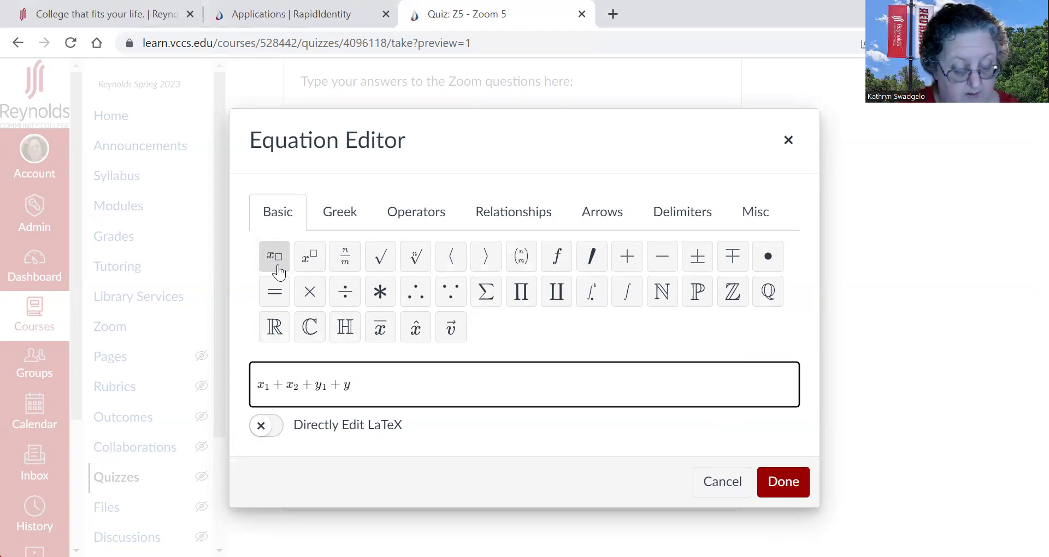
{"action": "left_click", "coordinate": [279, 271]}
{"action": "type", "text": "2 "}
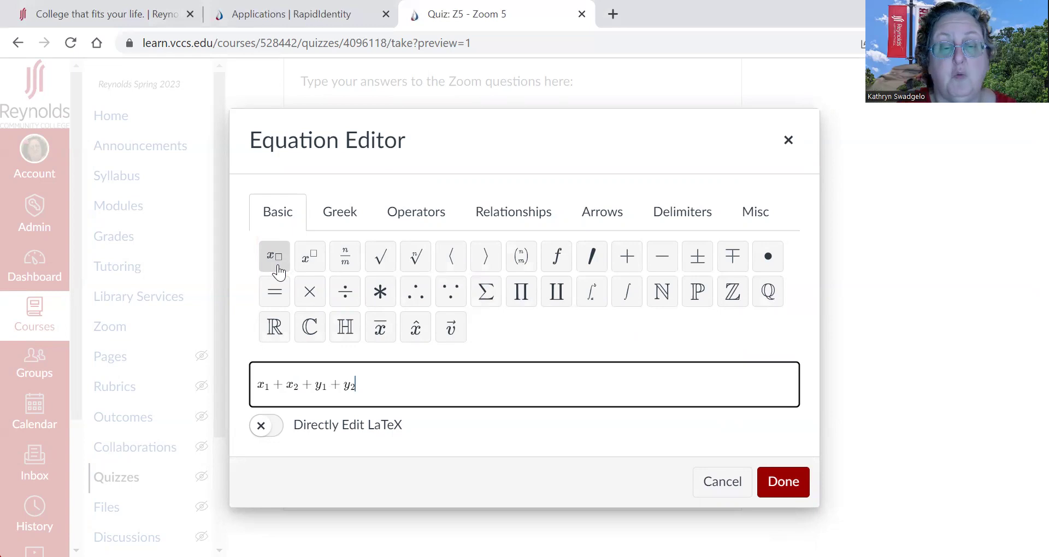
Step: Add + x² to the end of the equation, with 2 as a superscript
{"action": "type", "text": "+"}
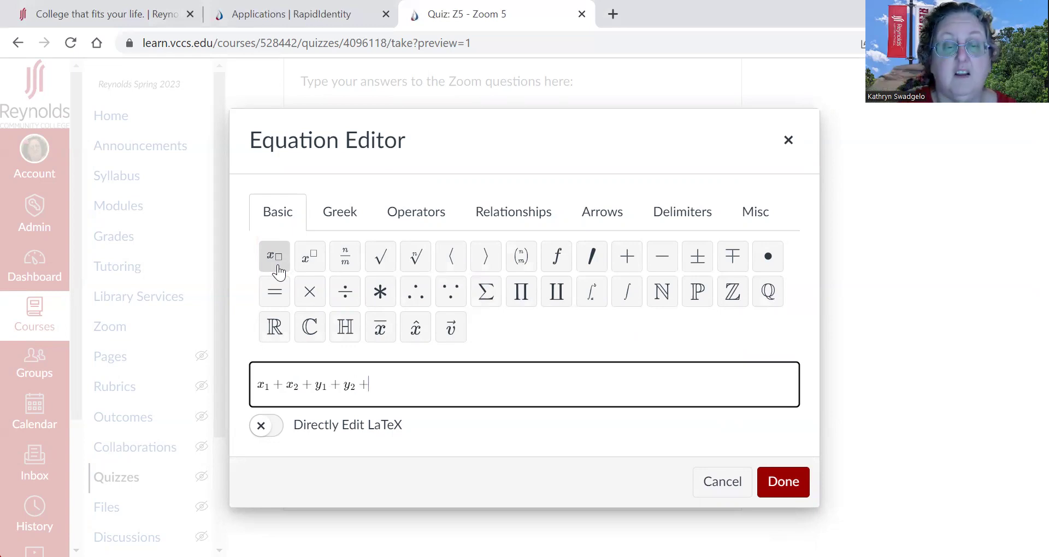
{"action": "left_click", "coordinate": [312, 259]}
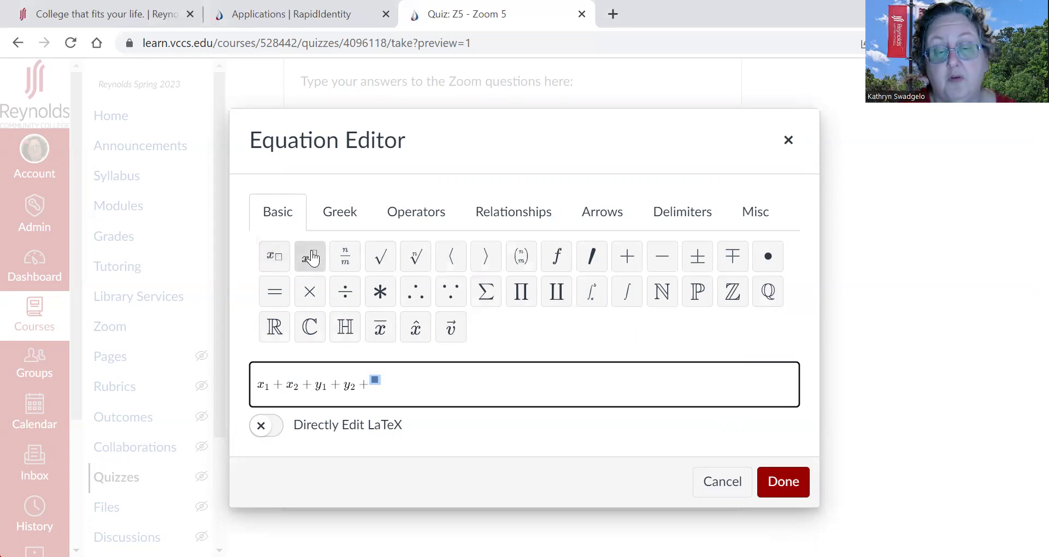
{"action": "key", "text": "BackSpace"}
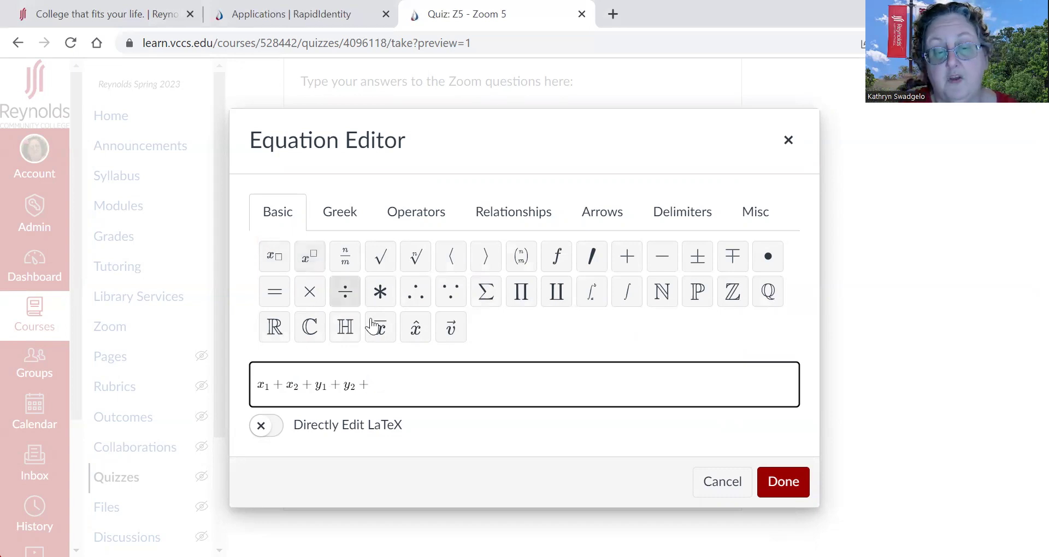
{"action": "type", "text": "x"}
{"action": "left_click", "coordinate": [309, 264]}
{"action": "type", "text": "2 "}
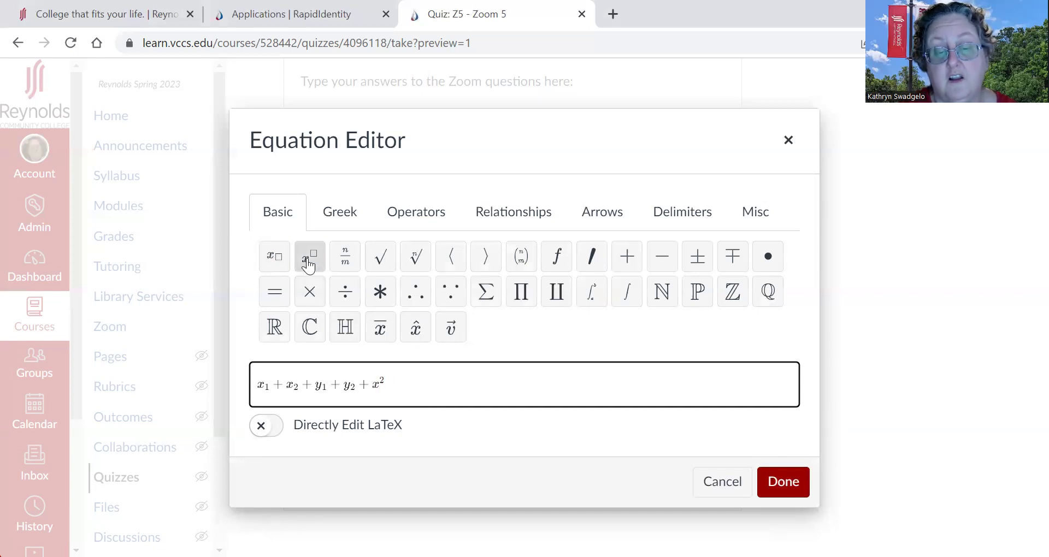
Step: Add a plus sign and a fraction with numerator x and denominator 5 to the equation
{"action": "type", "text": "+"}
{"action": "left_click", "coordinate": [352, 266]}
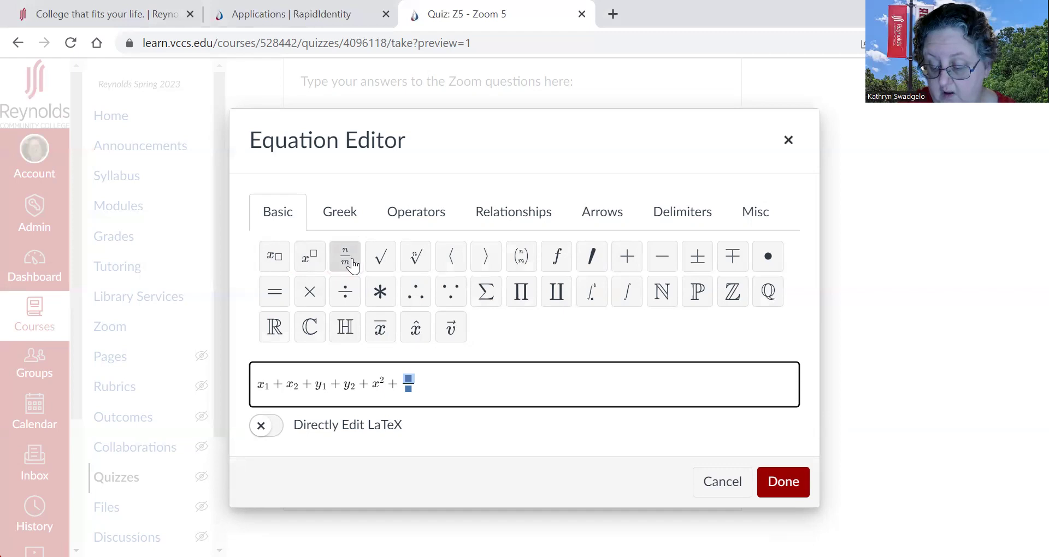
{"action": "type", "text": "x"}
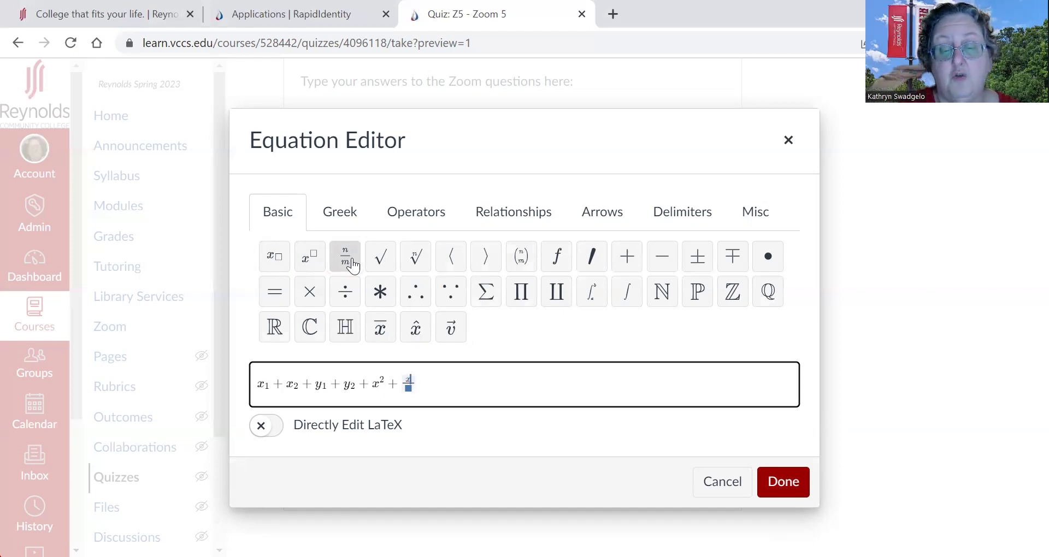
{"action": "key", "text": "Down"}
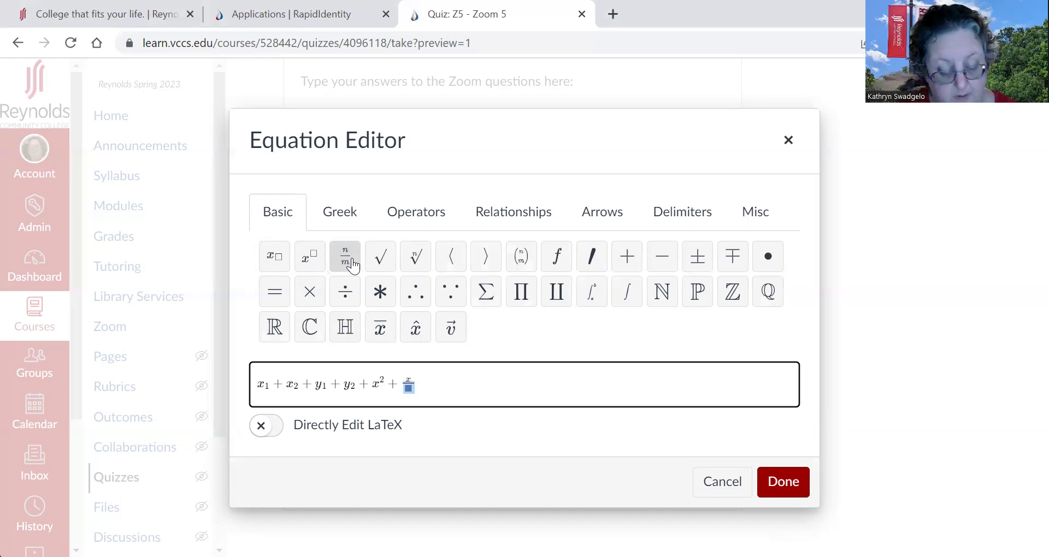
{"action": "type", "text": "5"}
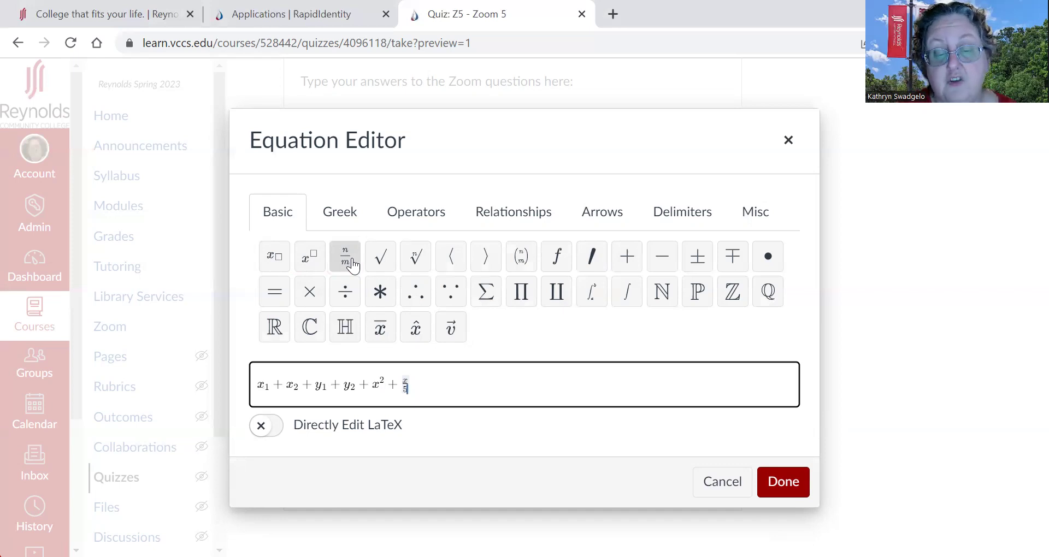
{"action": "key", "text": "Right"}
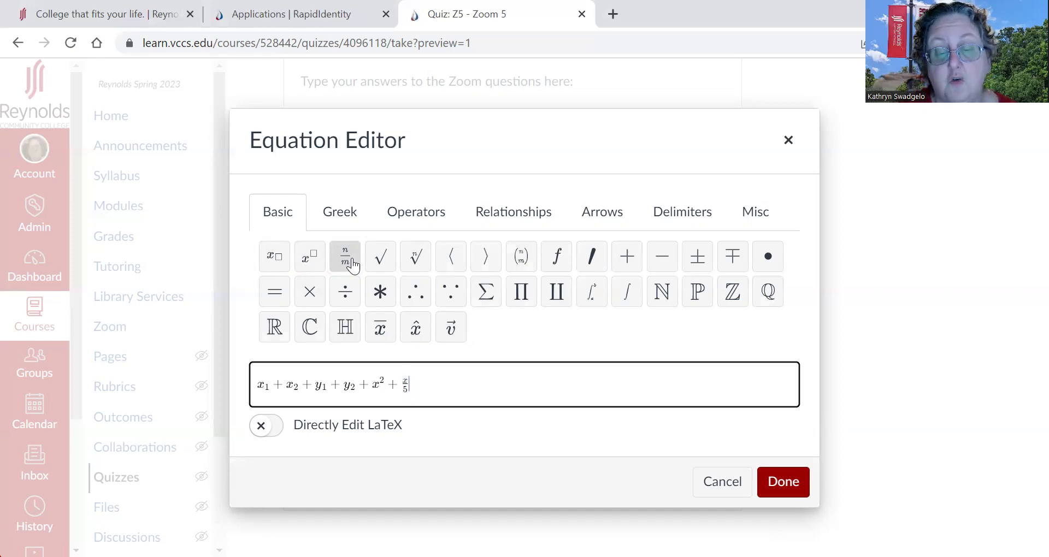
Step: Change the exponent of the squared x to 21 and the subscript of the first y to 11
{"action": "key", "text": "Right"}
{"action": "key", "text": "Left"}
{"action": "key", "text": "Left"}
{"action": "key", "text": "Left"}
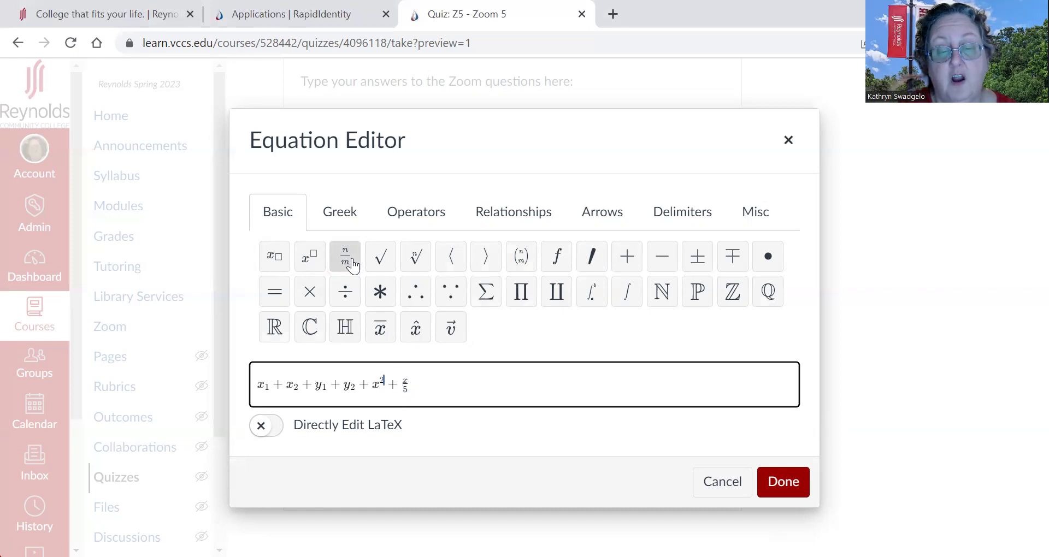
{"action": "type", "text": "1"}
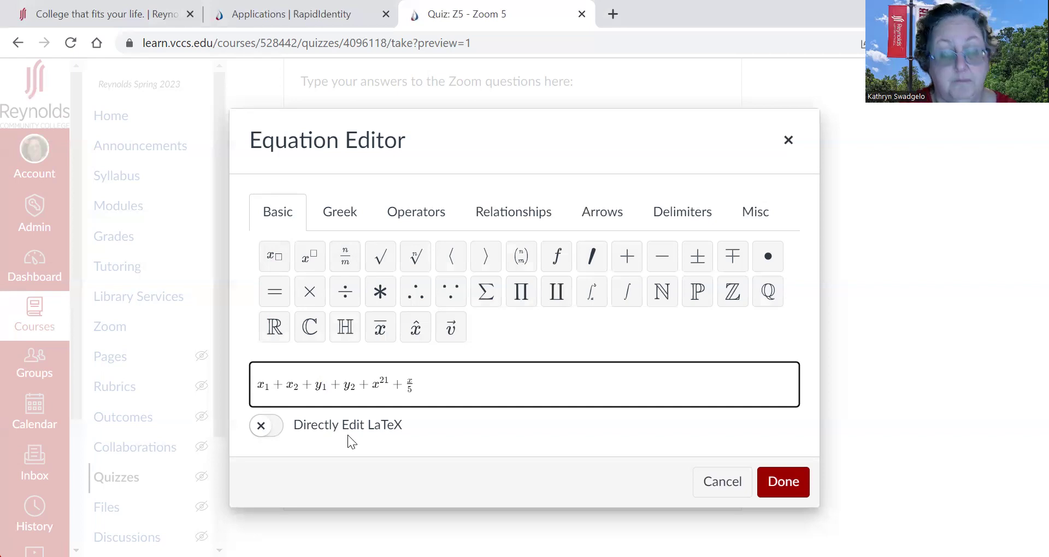
{"action": "type", "text": "1"}
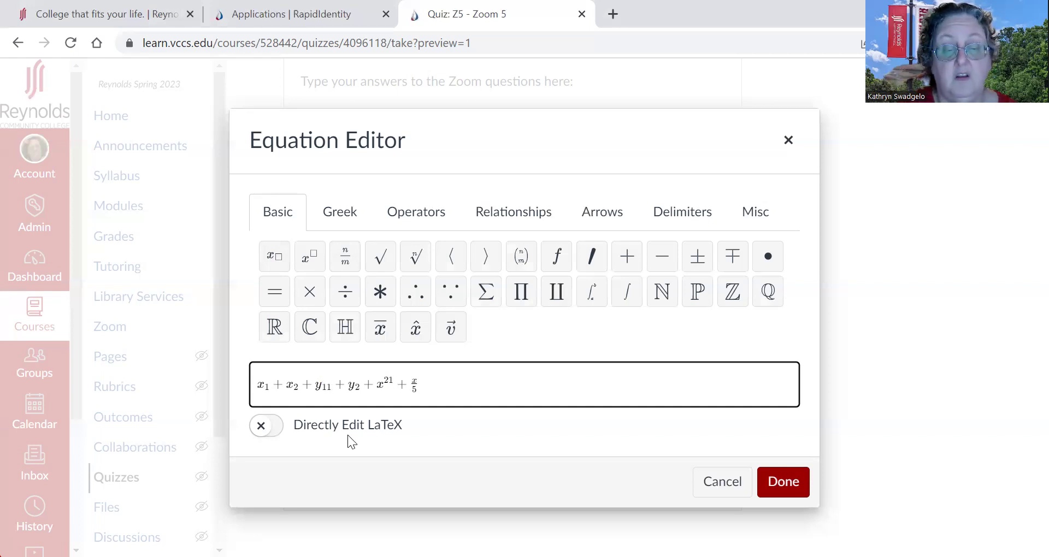
Step: Add a plus sign and the square root of x to the end of the equation
{"action": "key", "text": "Right"}
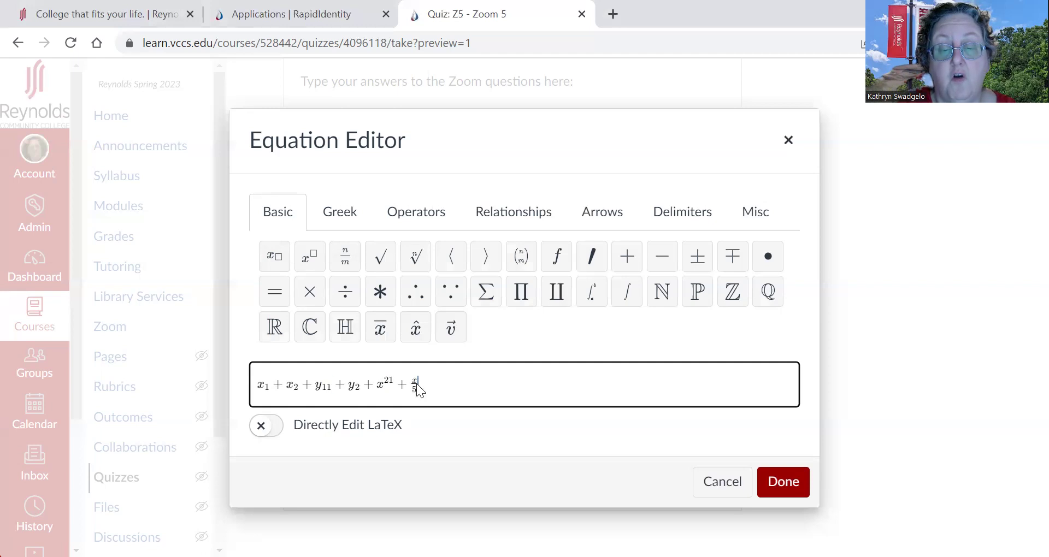
{"action": "left_click", "coordinate": [540, 378]}
{"action": "type", "text": "+"}
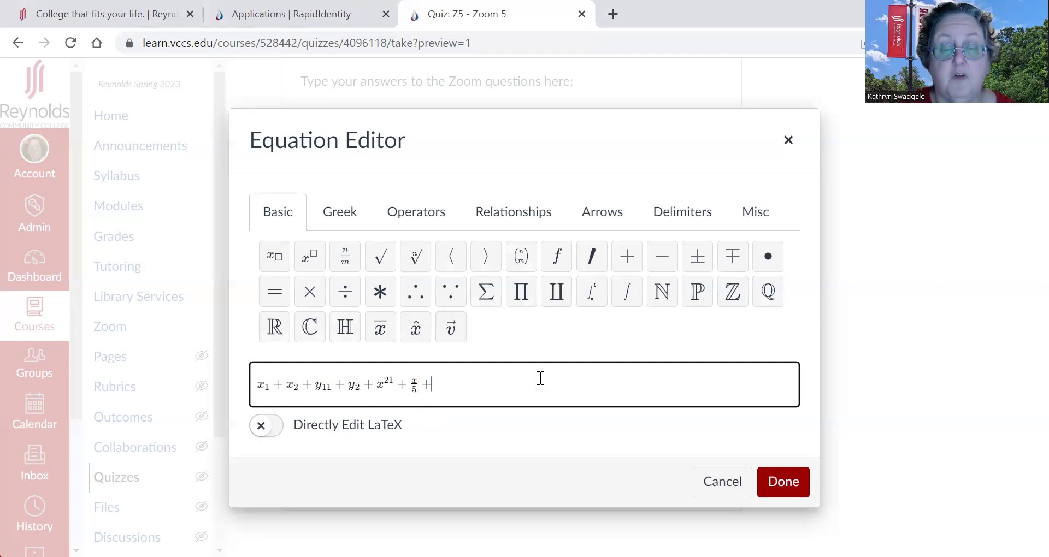
{"action": "left_click", "coordinate": [377, 264]}
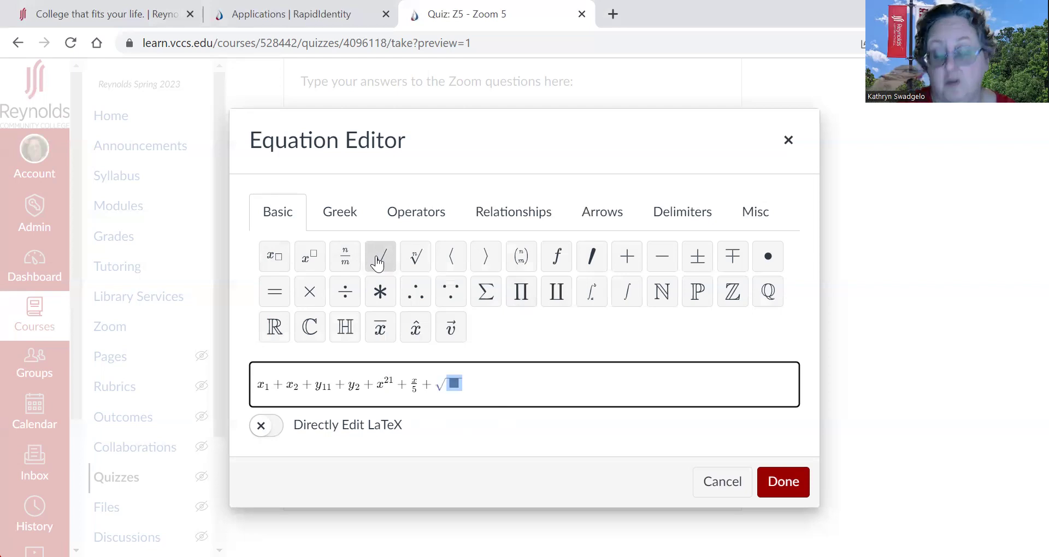
{"action": "type", "text": "x"}
{"action": "key", "text": "Right"}
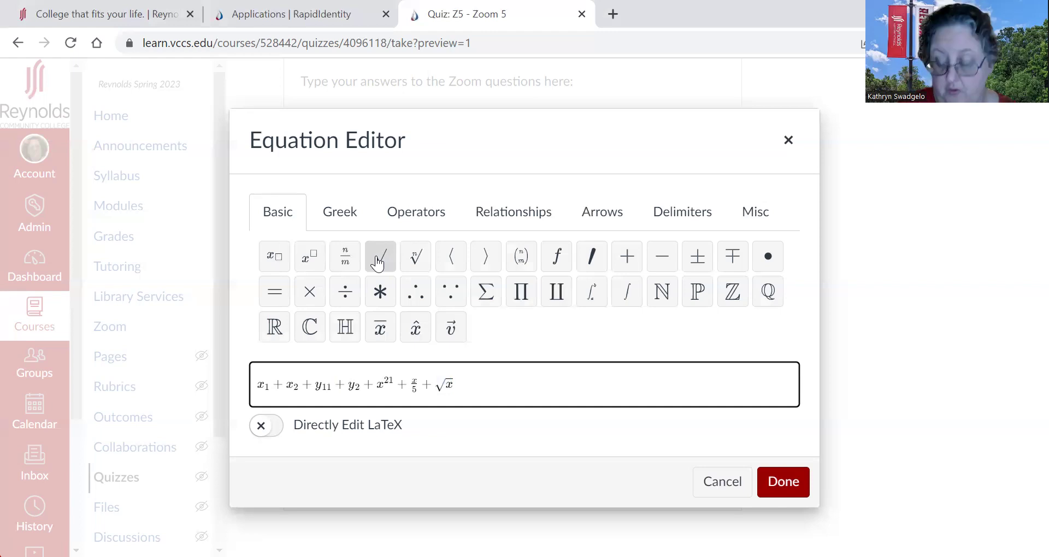
Step: Extend the expression under the square root to x + 2 and put a plus sign after the root
{"action": "type", "text": "+"}
{"action": "key", "text": "Left"}
{"action": "type", "text": "+"}
{"action": "key", "text": "BackSpace"}
{"action": "key", "text": "BackSpace"}
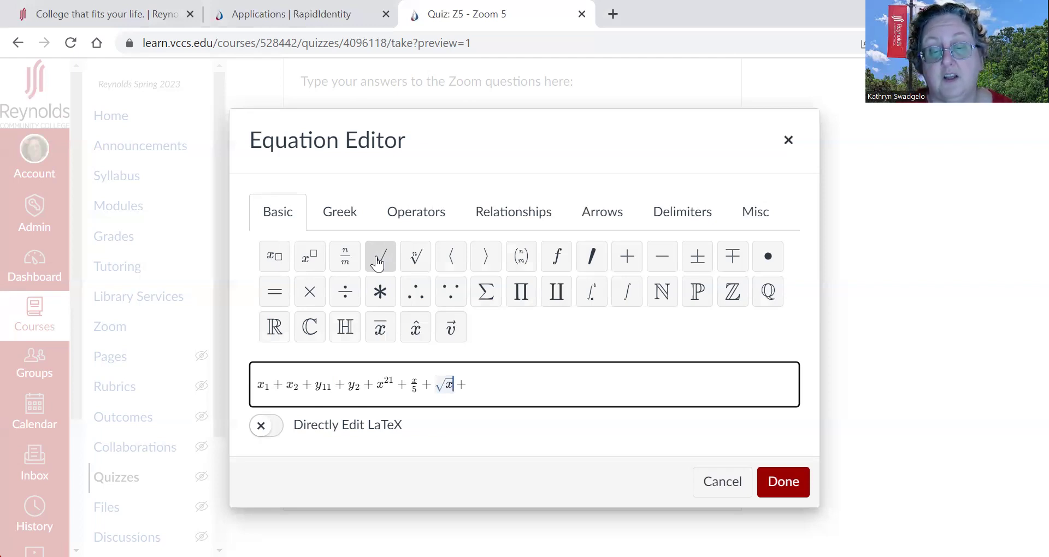
{"action": "type", "text": "+ 2"}
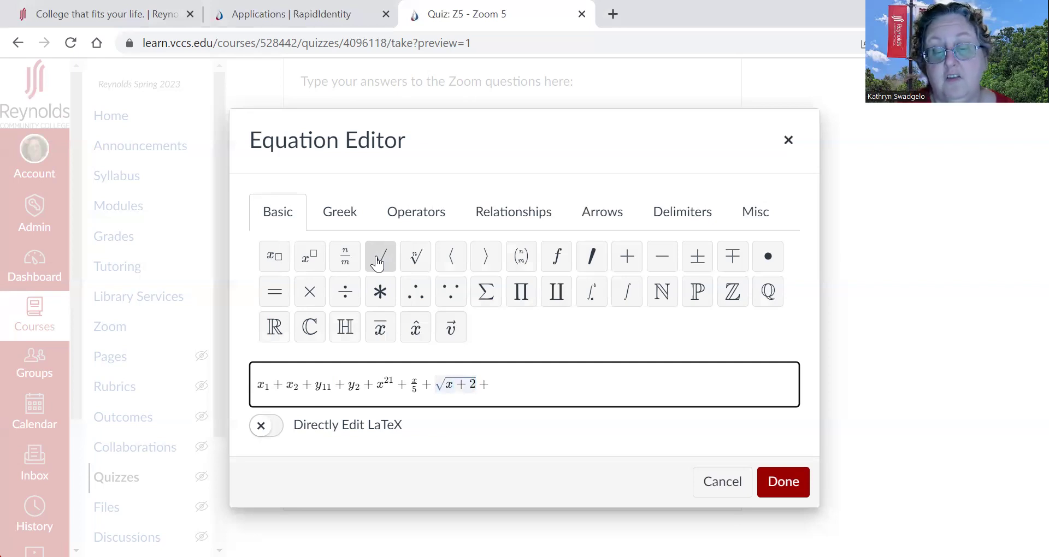
{"action": "key", "text": "Right"}
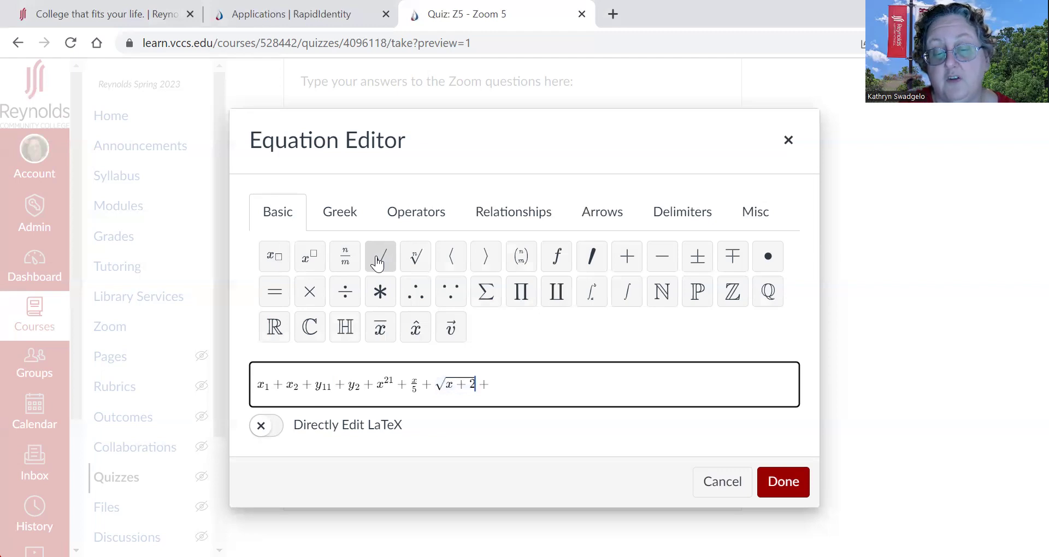
{"action": "key", "text": "Right"}
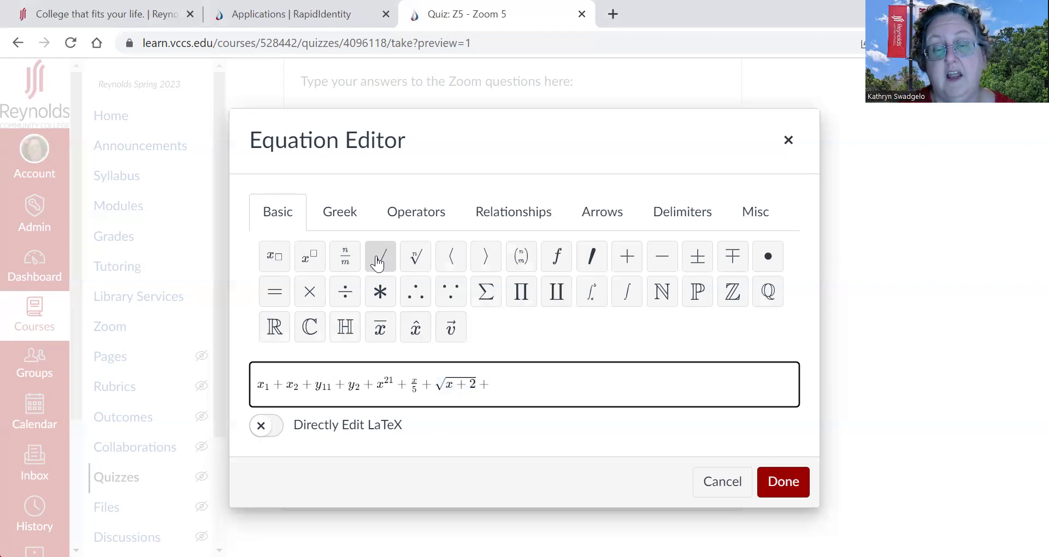
Step: Add an nth root with index 3 and radicand x to the equation, followed by a plus sign
{"action": "left_click", "coordinate": [414, 265]}
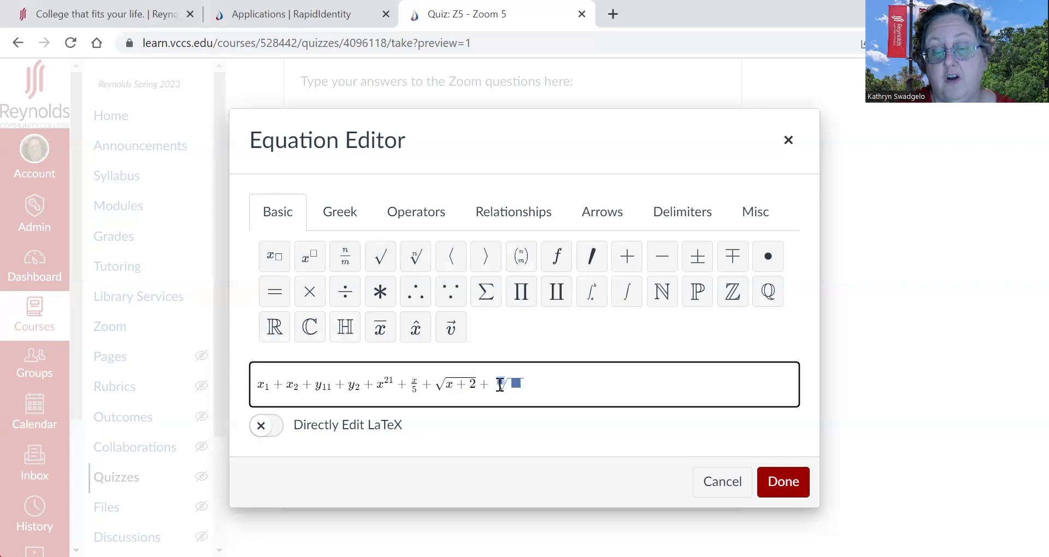
{"action": "type", "text": "3"}
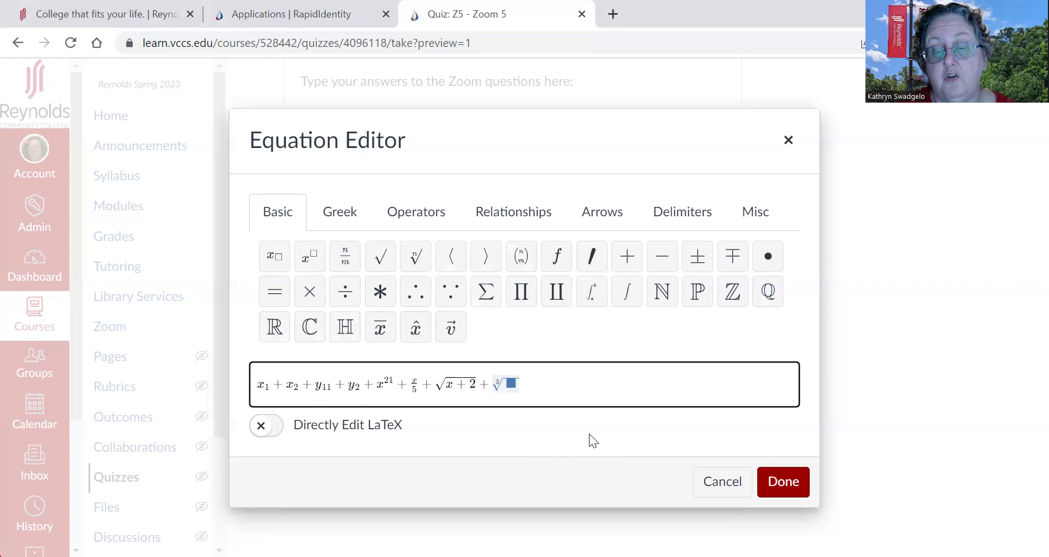
{"action": "key", "text": "Right"}
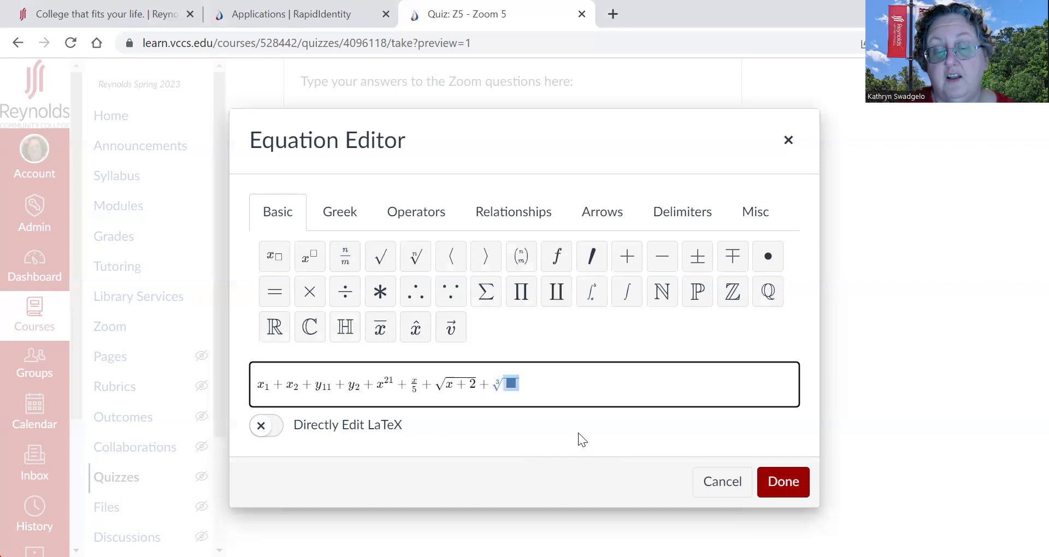
{"action": "type", "text": "x"}
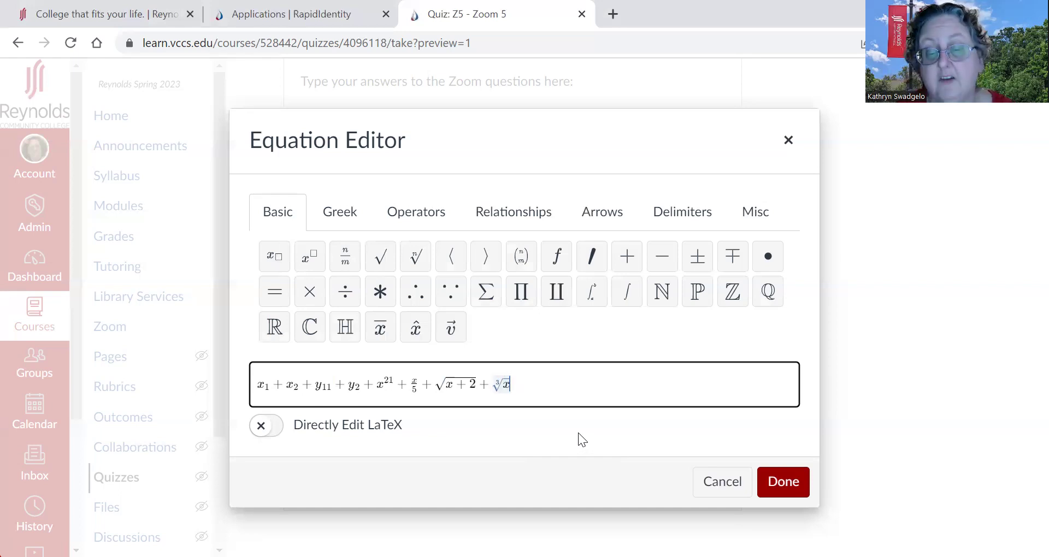
{"action": "key", "text": "Right"}
{"action": "type", "text": "+"}
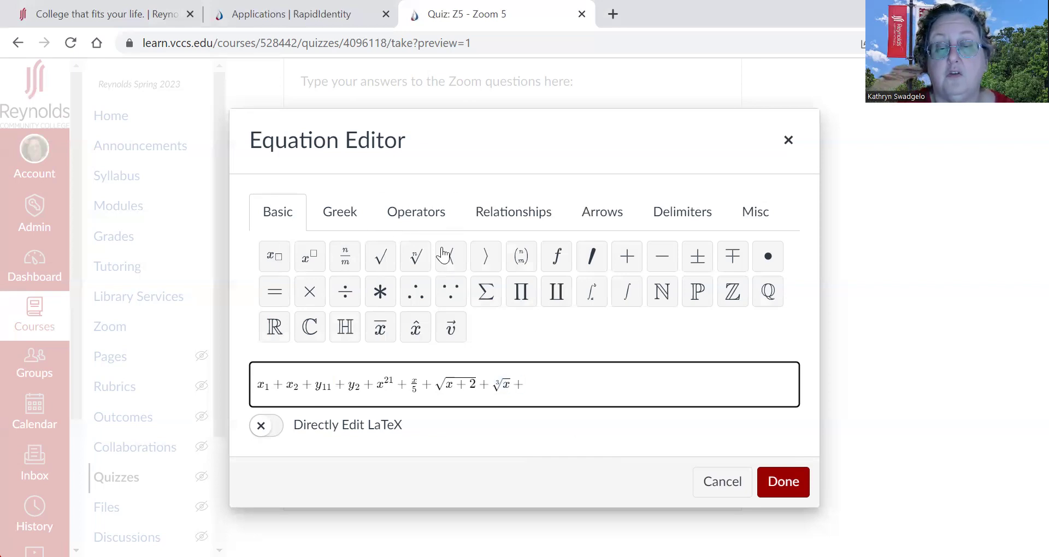
Step: Add the pair 5, 6 enclosed in angle brackets to the end of the equation
{"action": "left_click", "coordinate": [460, 265]}
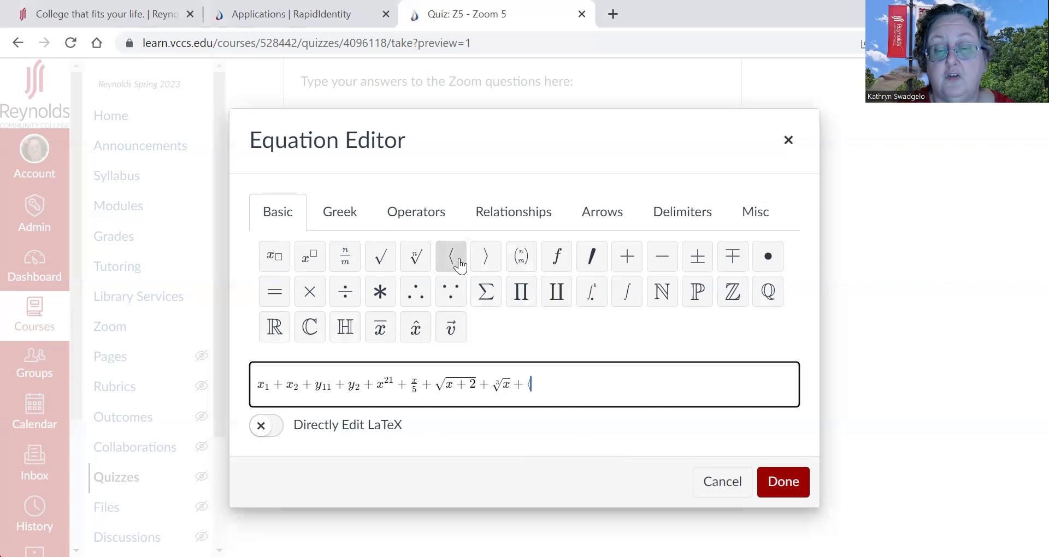
{"action": "type", "text": "5"}
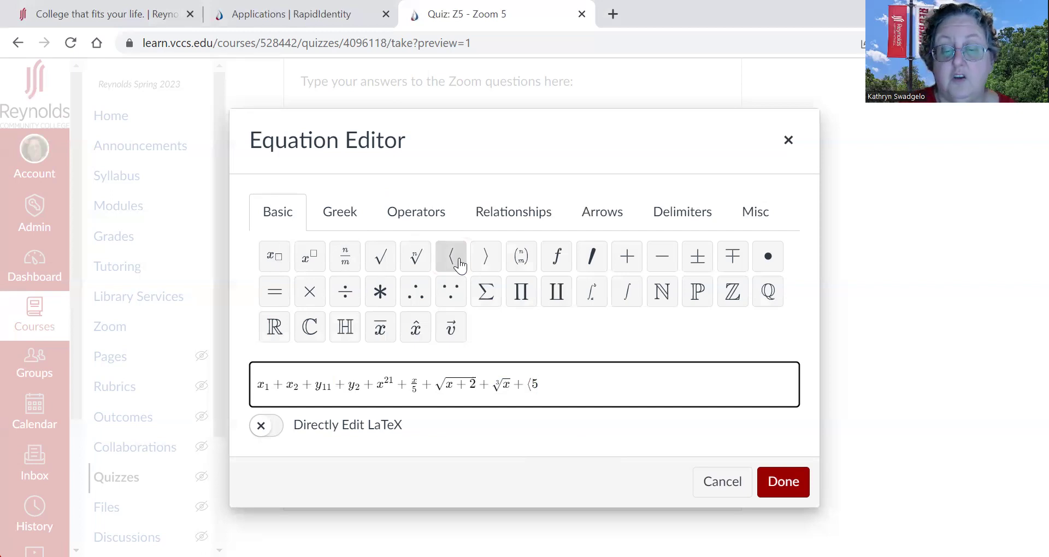
{"action": "type", "text": ", 6"}
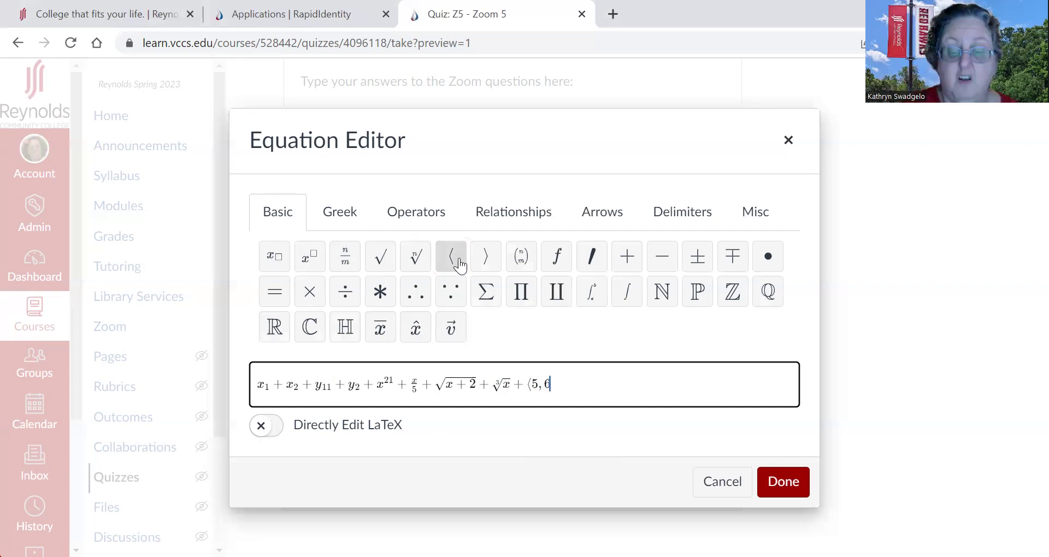
{"action": "left_click", "coordinate": [484, 258]}
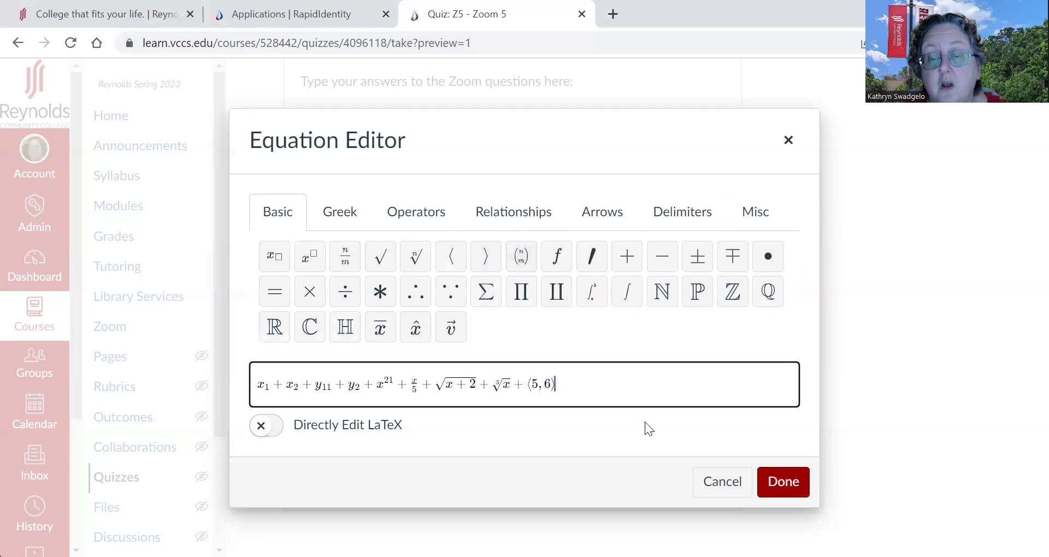
Step: Add + f′(x) to the end of the equation, using the editor's prime symbol
{"action": "type", "text": "+f"}
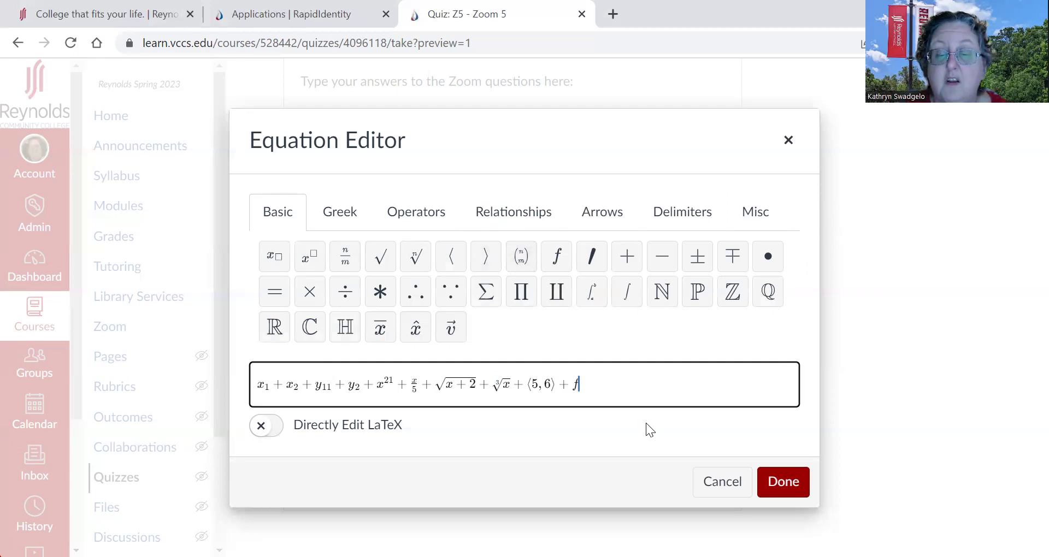
{"action": "left_click", "coordinate": [591, 258]}
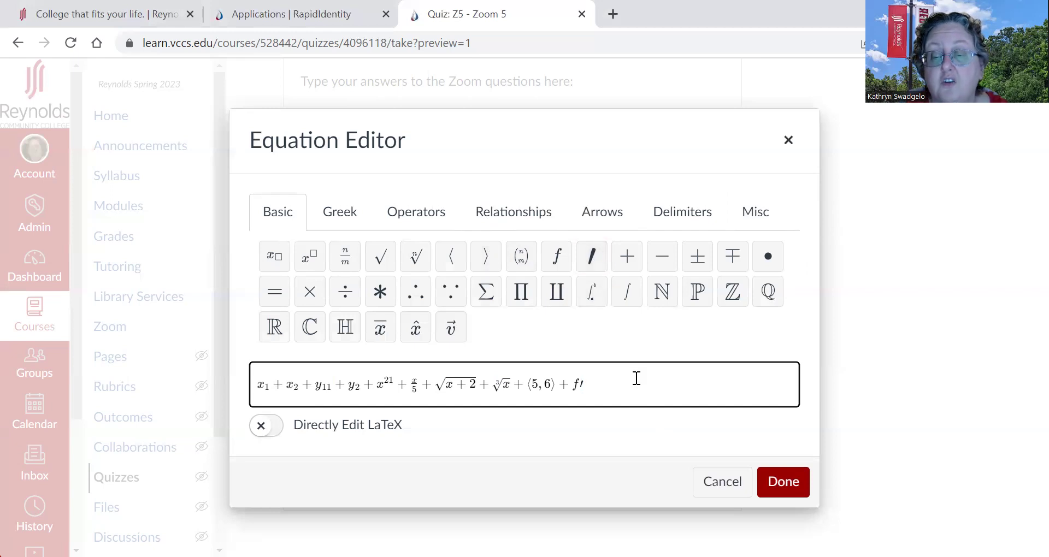
{"action": "type", "text": "(x"}
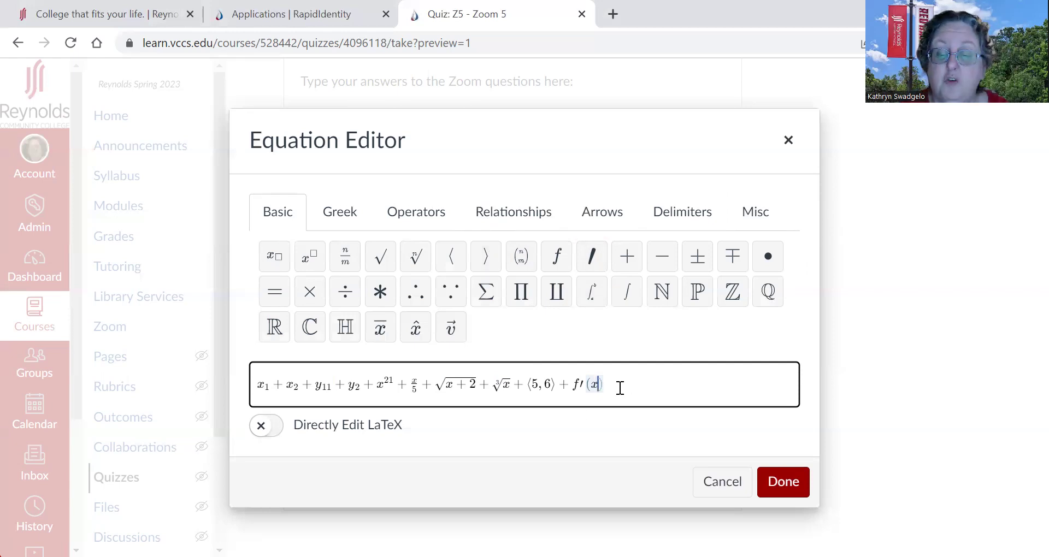
{"action": "type", "text": ")"}
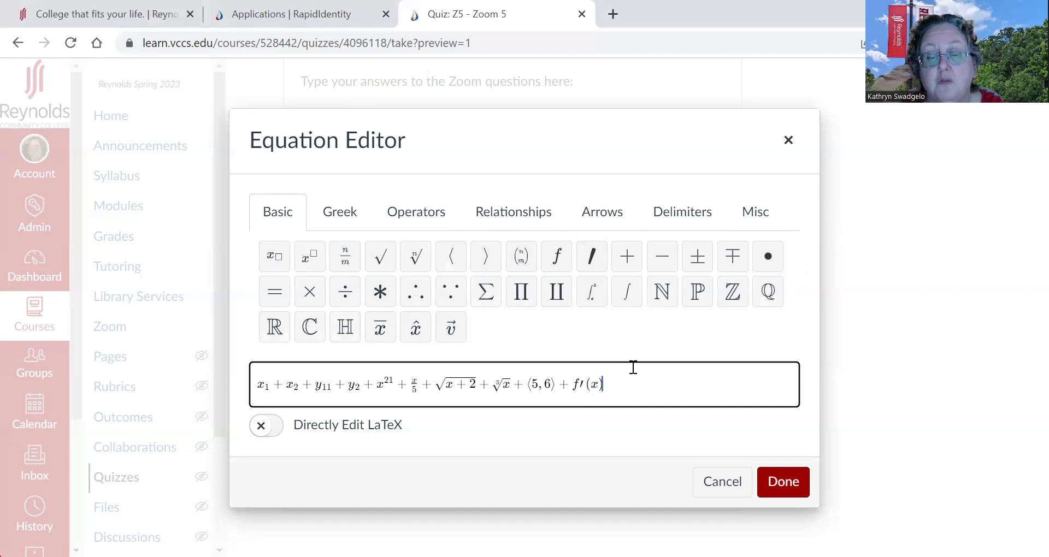
Step: Add a second + f'(x) with an apostrophe as the prime, followed by a single equals sign
{"action": "type", "text": "+f"}
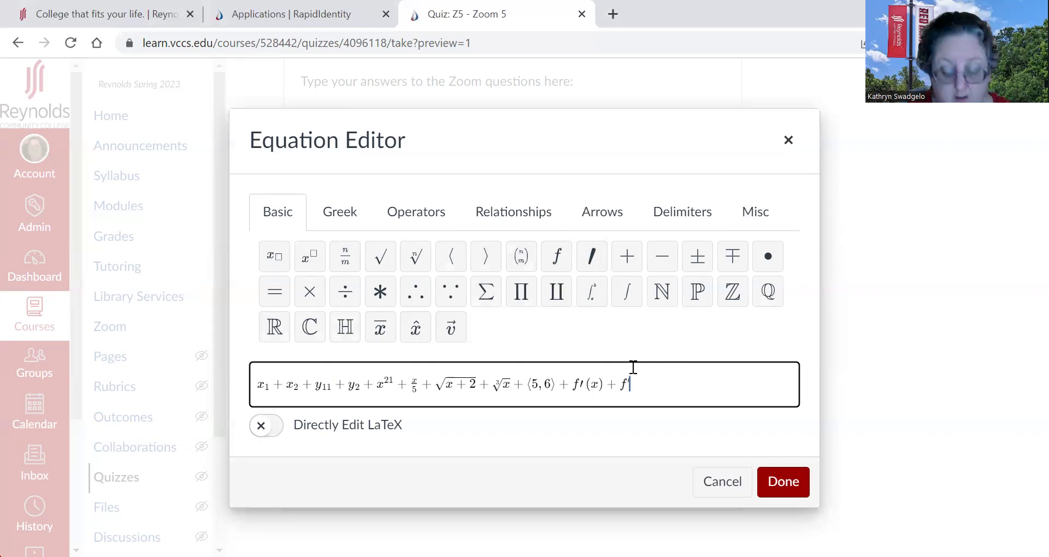
{"action": "type", "text": "'(x"}
{"action": "type", "text": ")"}
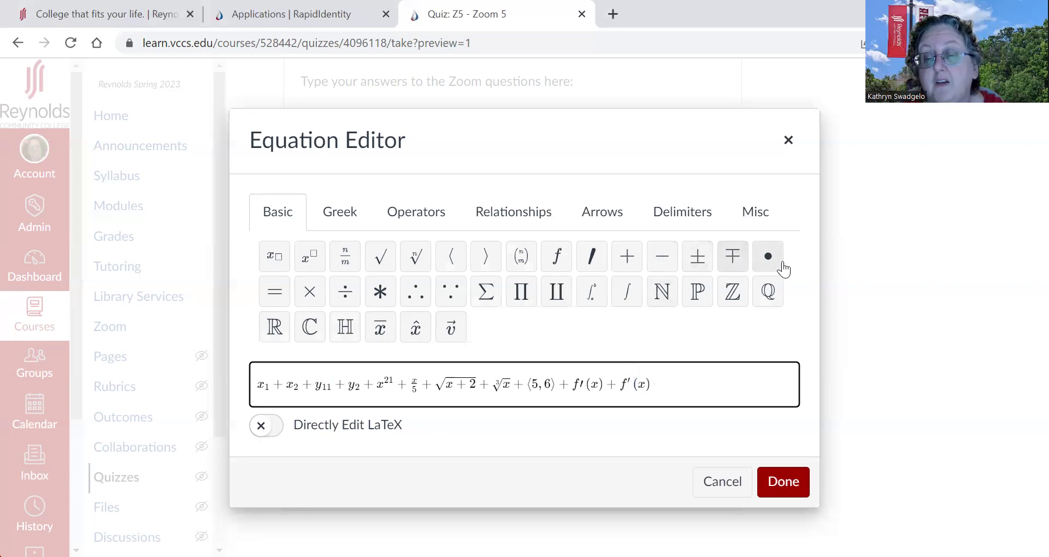
{"action": "left_click", "coordinate": [274, 293]}
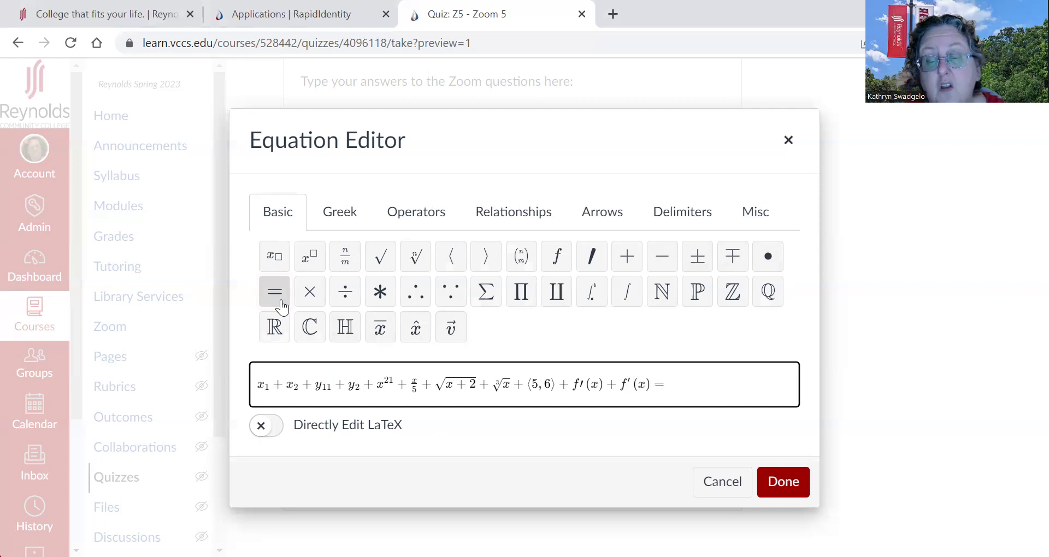
{"action": "left_click", "coordinate": [281, 302]}
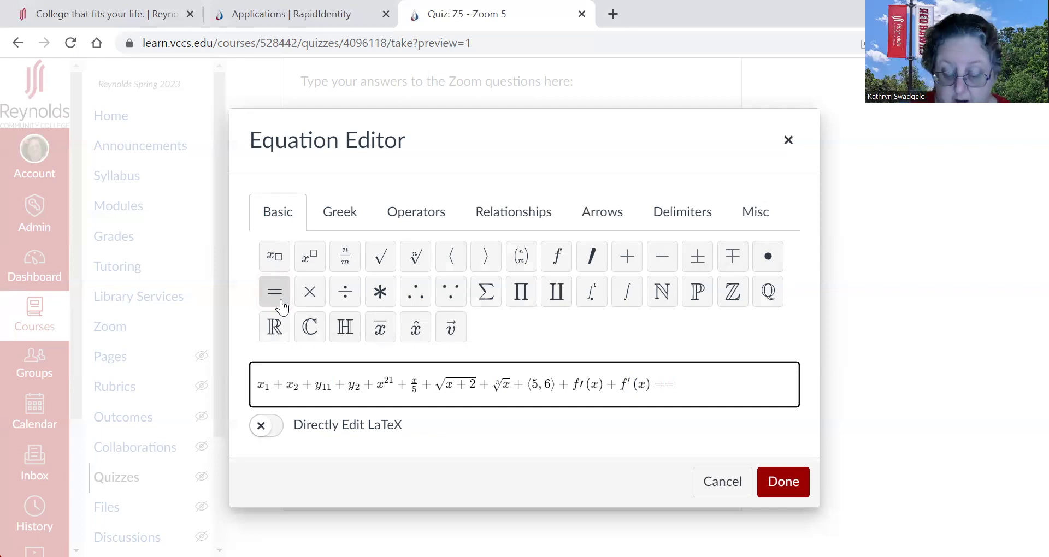
{"action": "key", "text": "BackSpace"}
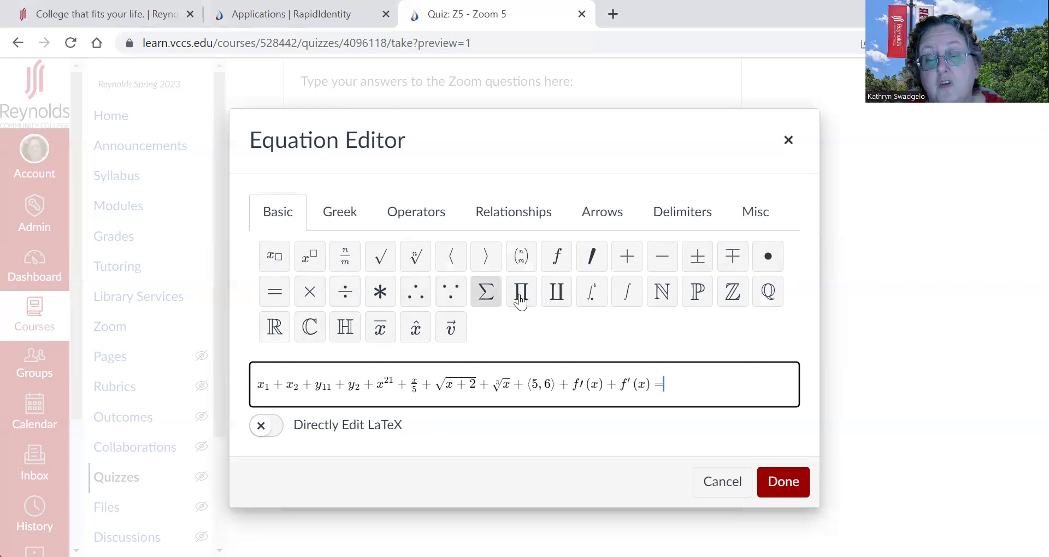
Step: Add a definite integral with lower limit 2 and upper limit 3, and insert the finished equation into the quiz answer
{"action": "left_click", "coordinate": [593, 305]}
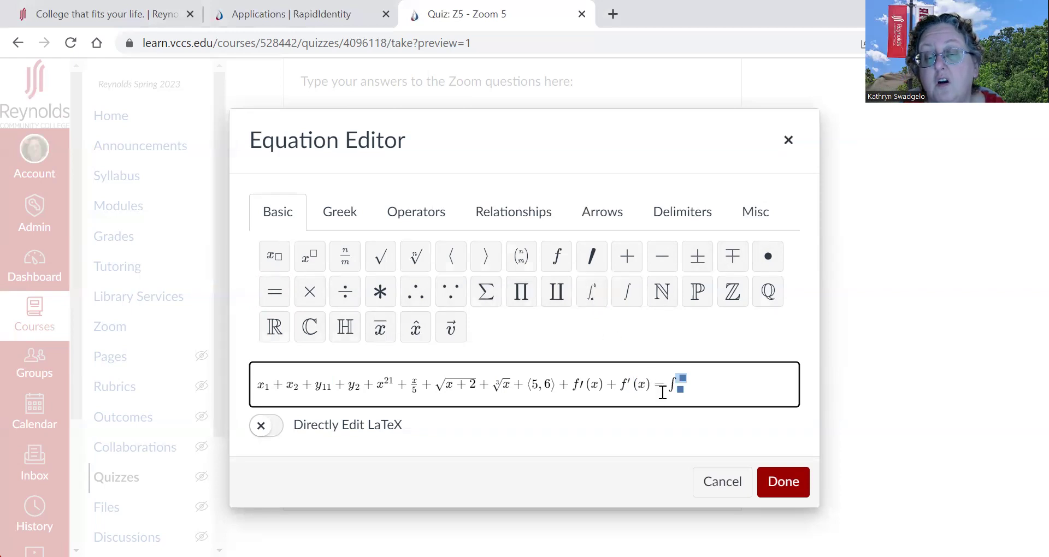
{"action": "type", "text": "z"}
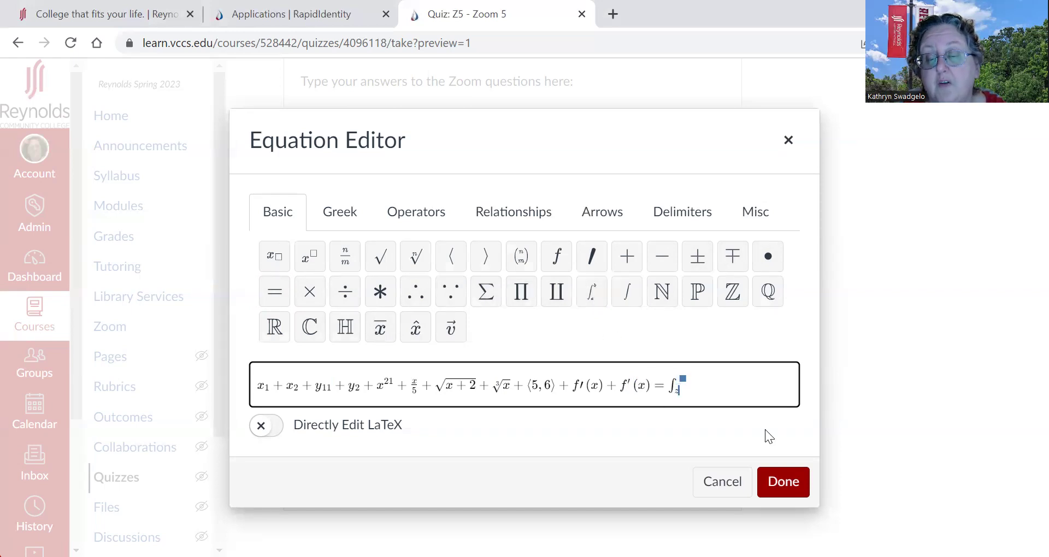
{"action": "key", "text": "BackSpace"}
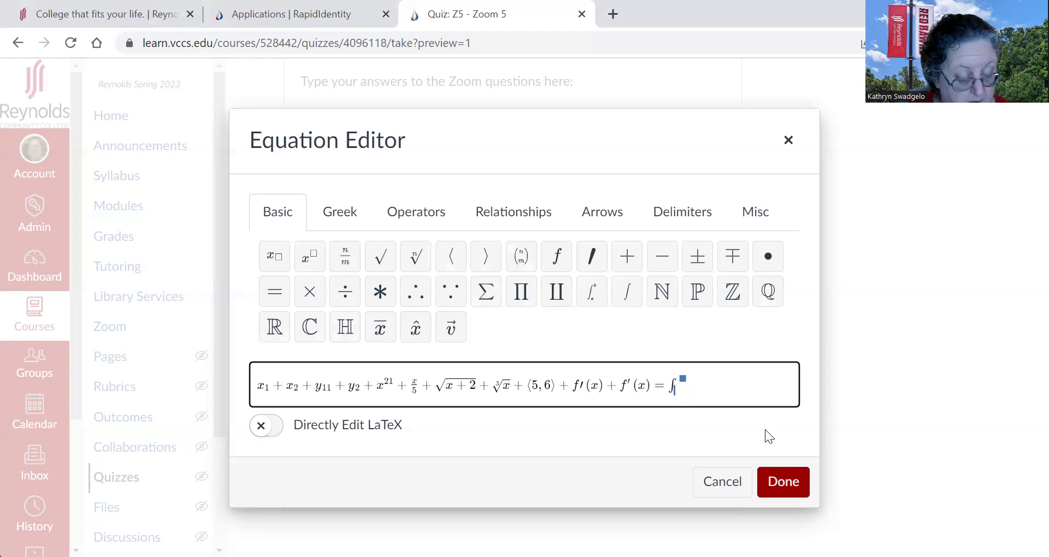
{"action": "type", "text": "2"}
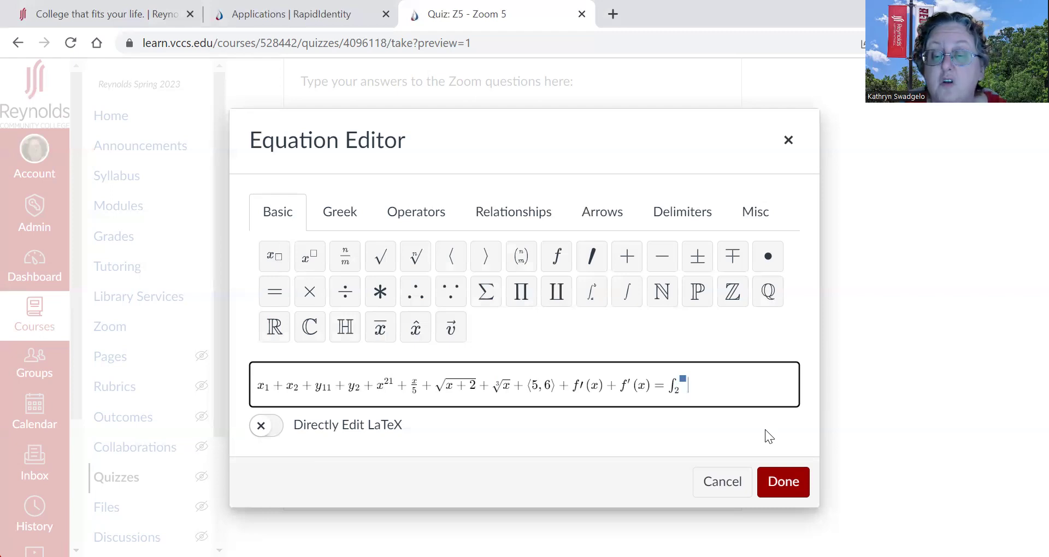
{"action": "key", "text": "Left"}
{"action": "key", "text": "Left"}
{"action": "key", "text": "Up"}
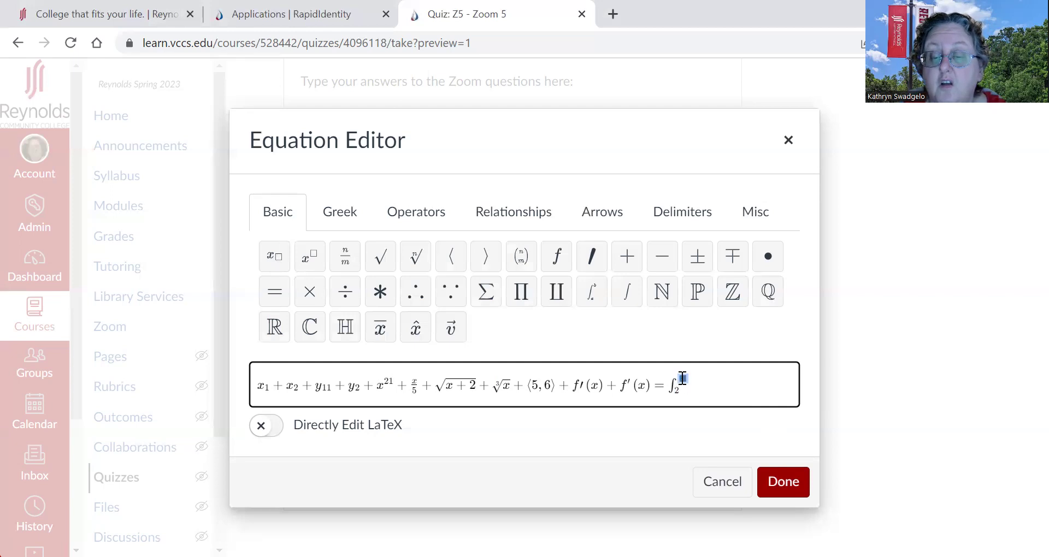
{"action": "type", "text": "3"}
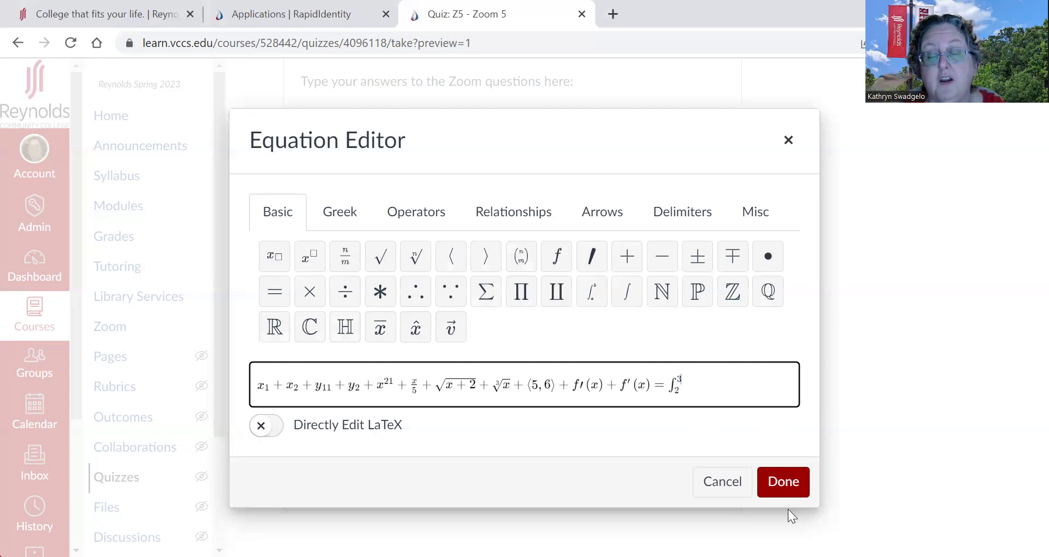
{"action": "left_click", "coordinate": [778, 481]}
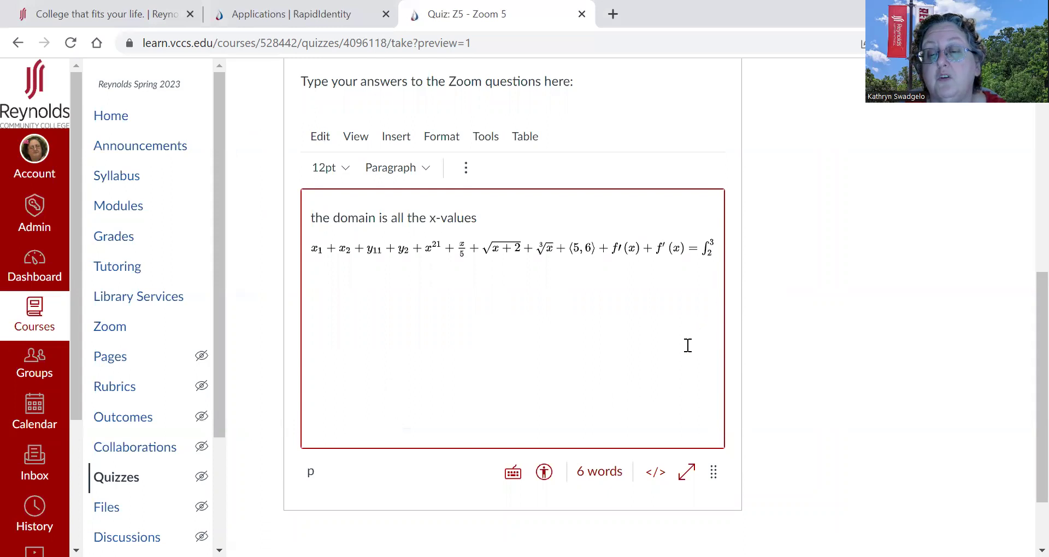
{"action": "key", "text": "Return"}
{"action": "type", "text": "x"}
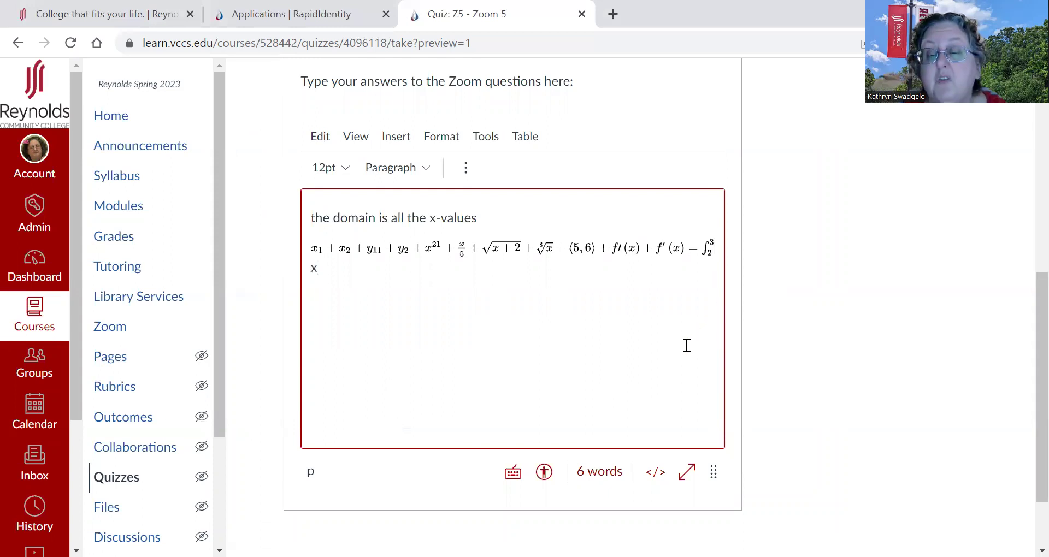
{"action": "key", "text": "BackSpace"}
{"action": "key", "text": "BackSpace"}
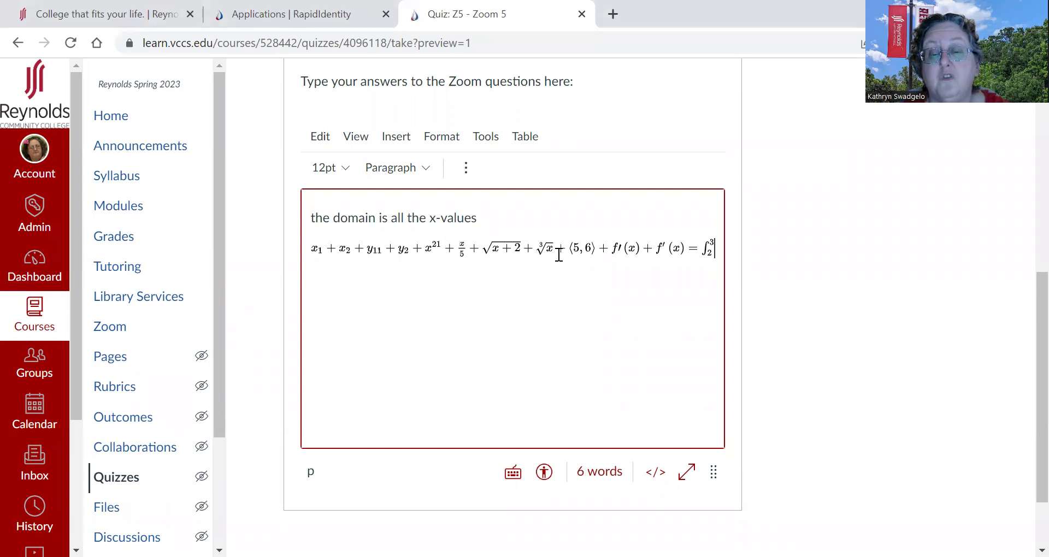
Step: Shrink the inserted equation in the quiz answer to slightly less than half its width
{"action": "left_click", "coordinate": [689, 254]}
{"action": "left_click_drag", "start_coordinate": [714, 258], "coordinate": [491, 247]}
{"action": "left_click", "coordinate": [503, 251]}
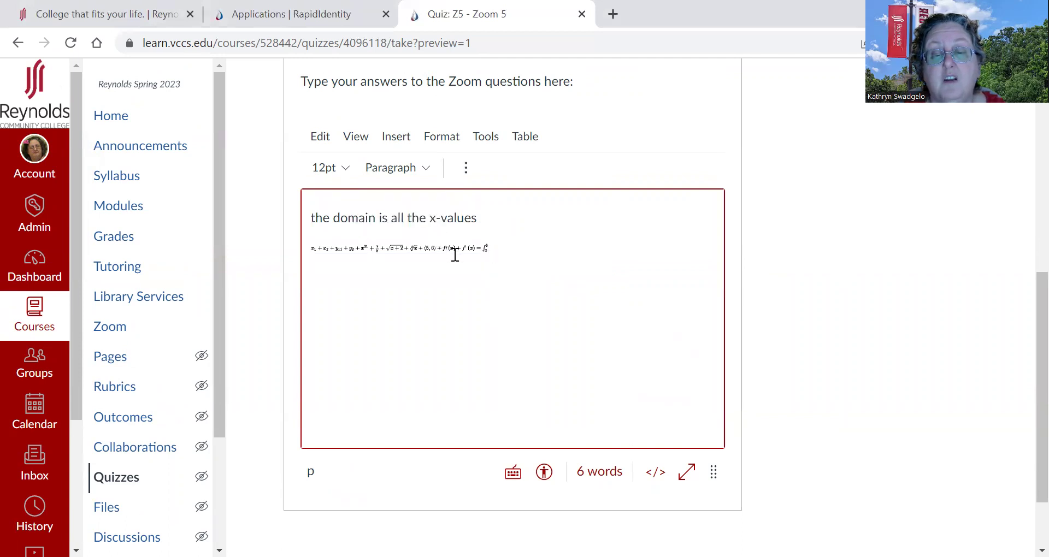
Step: Enlarge the equation back to the full width of the answer box, and delete it from the answer
{"action": "left_click", "coordinate": [483, 248]}
{"action": "left_click_drag", "start_coordinate": [483, 248], "coordinate": [501, 271]}
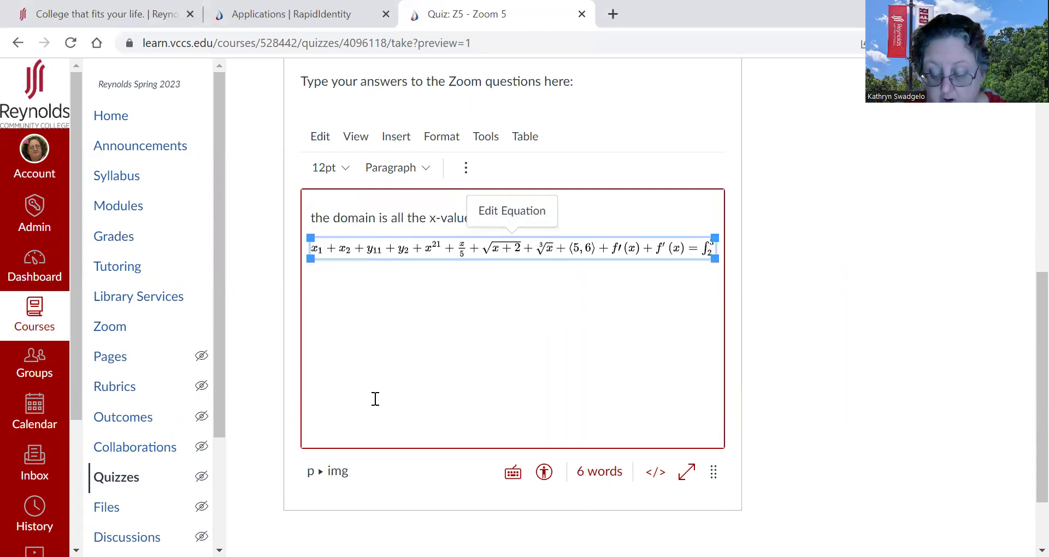
{"action": "key", "text": "Delete"}
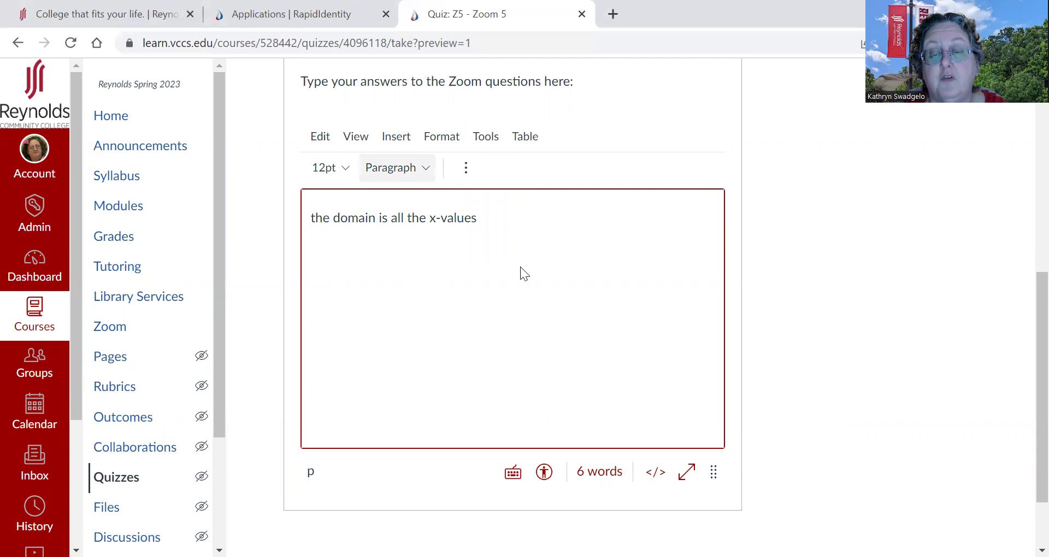
Step: Start a new equation below the text and enter x ≤ 5 with the Equation Editor's less-than-or-equal symbol
{"action": "left_click", "coordinate": [548, 299]}
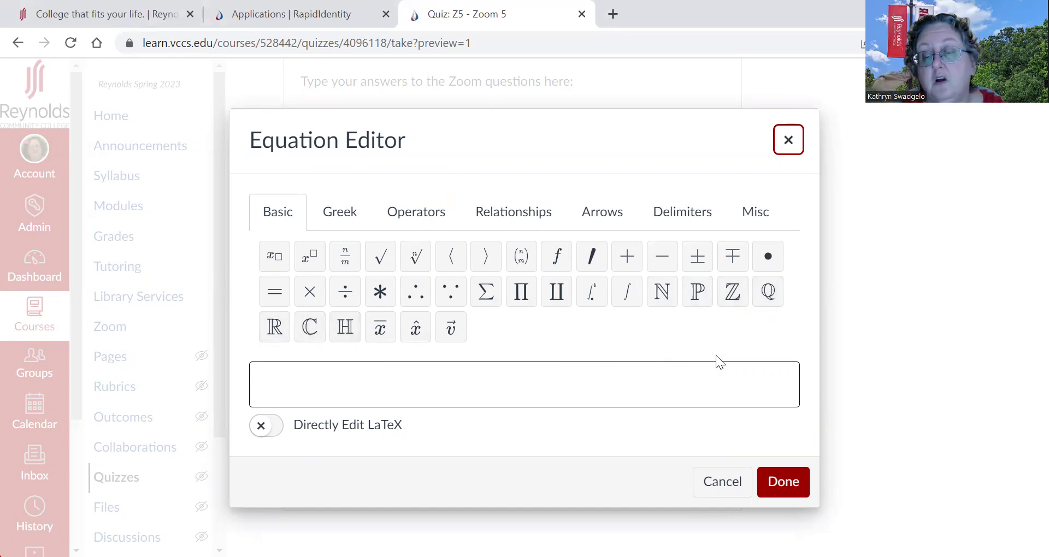
{"action": "left_click", "coordinate": [330, 215]}
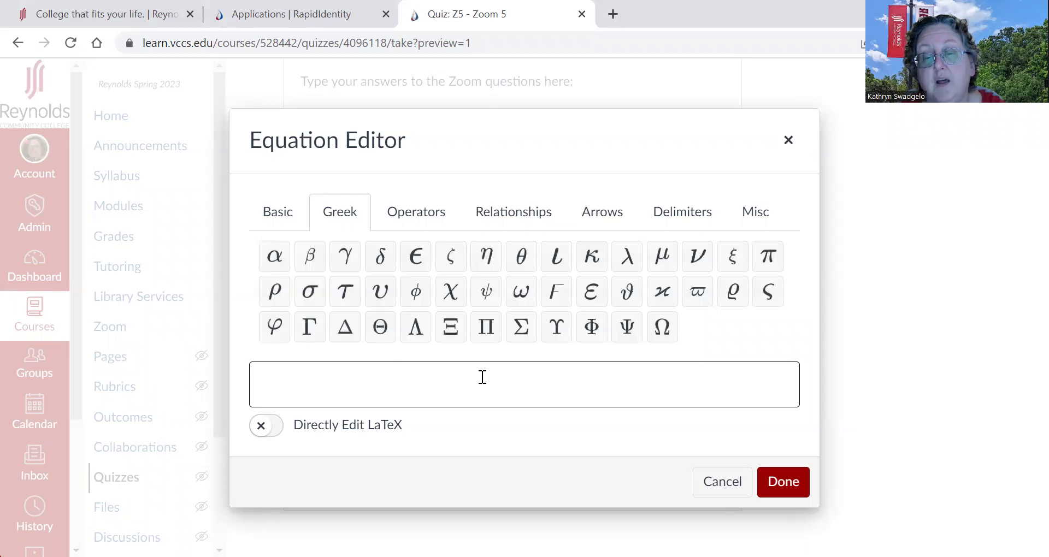
{"action": "left_click", "coordinate": [411, 215]}
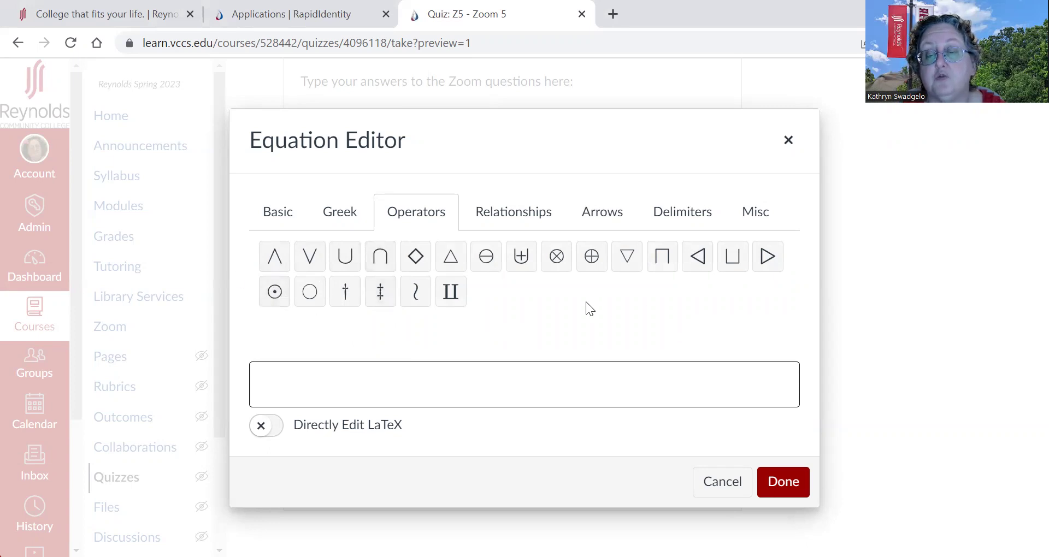
{"action": "left_click", "coordinate": [505, 219]}
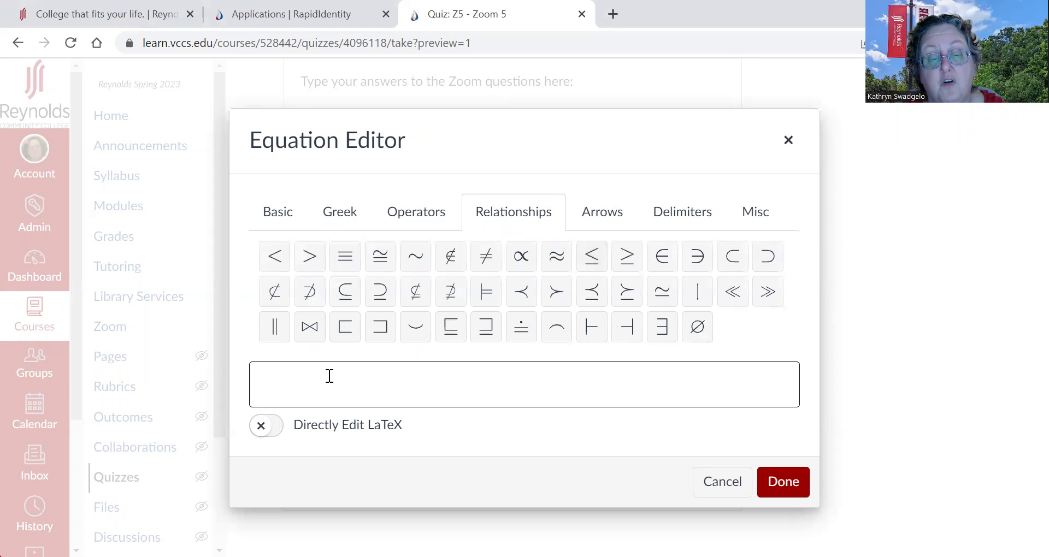
{"action": "left_click", "coordinate": [295, 380]}
{"action": "type", "text": "x"}
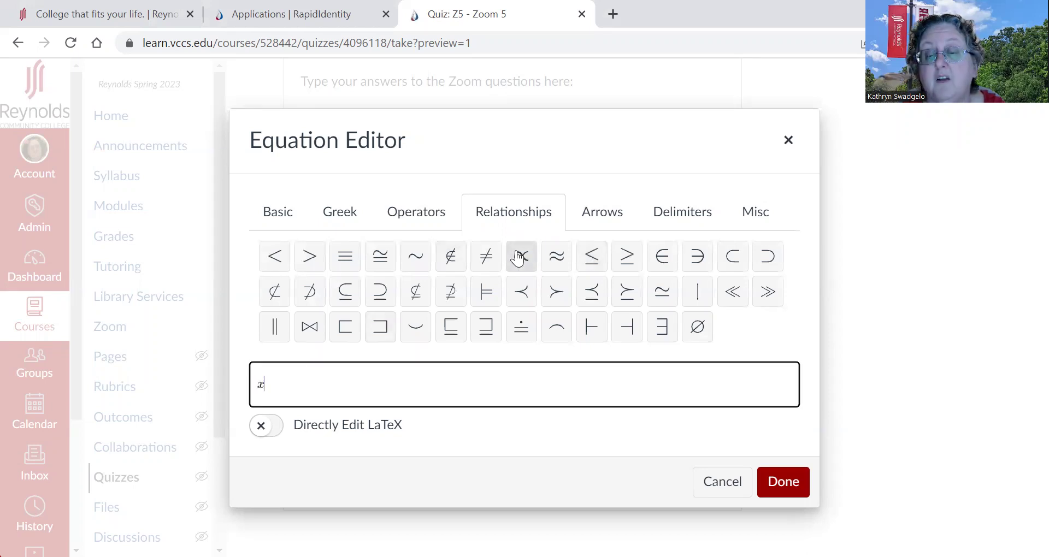
{"action": "left_click", "coordinate": [592, 261]}
{"action": "type", "text": "5"}
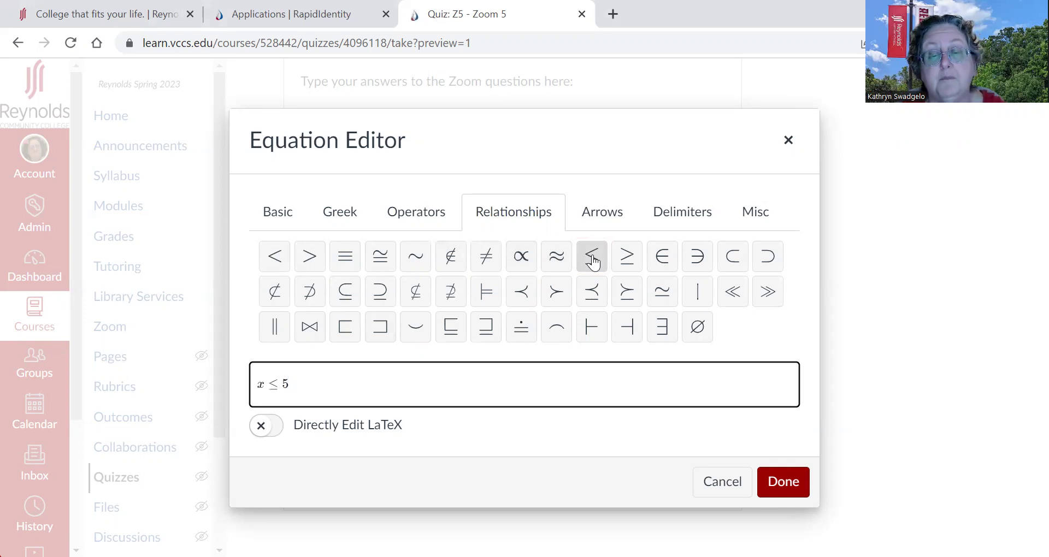
Step: Add a comma and x ≤ to the equation, forming the inequality sign from the characters < and =
{"action": "type", "text": ", "}
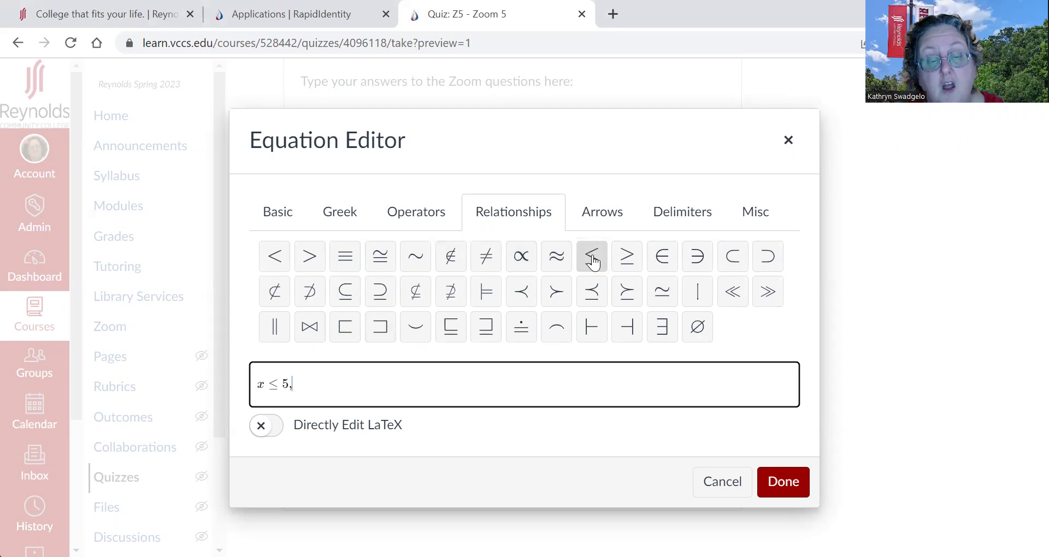
{"action": "type", "text": "x"}
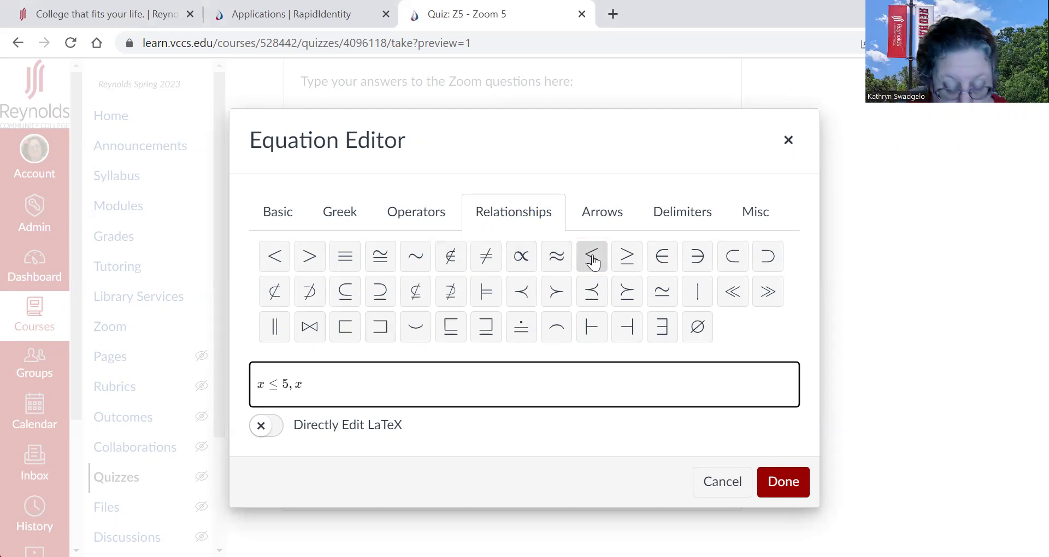
{"action": "type", "text": ", ="}
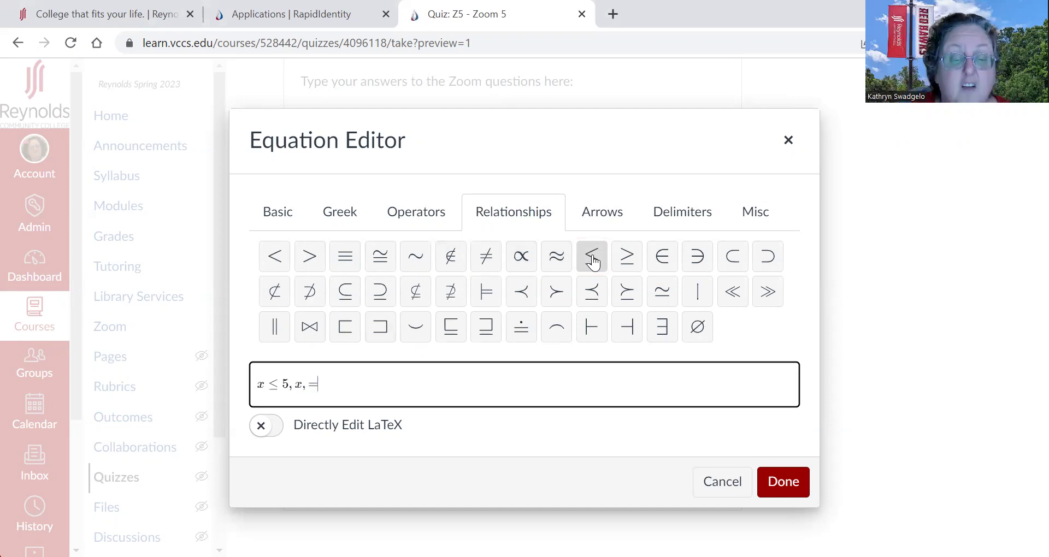
{"action": "key", "text": "BackSpace"}
{"action": "key", "text": "BackSpace"}
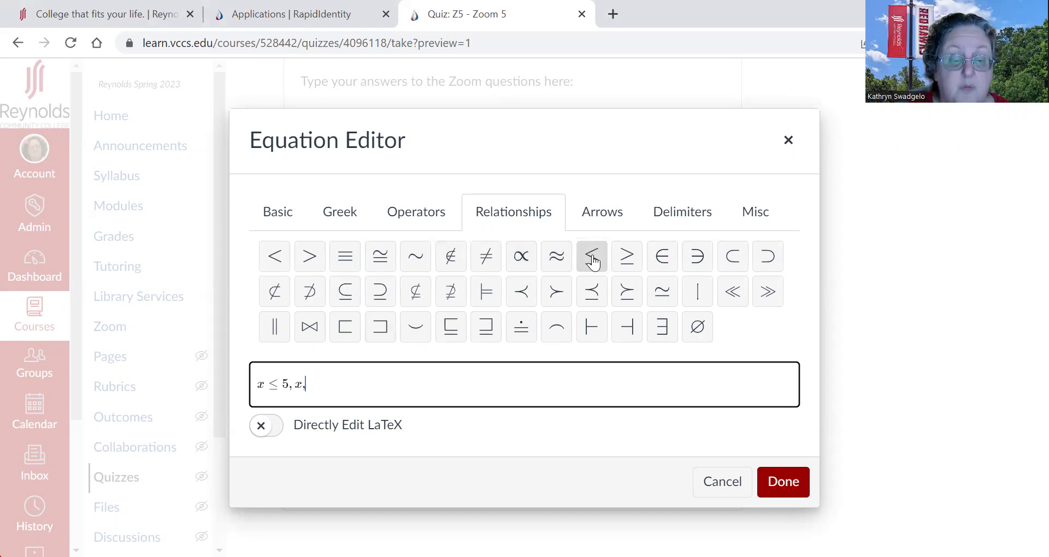
{"action": "type", "text": "<"}
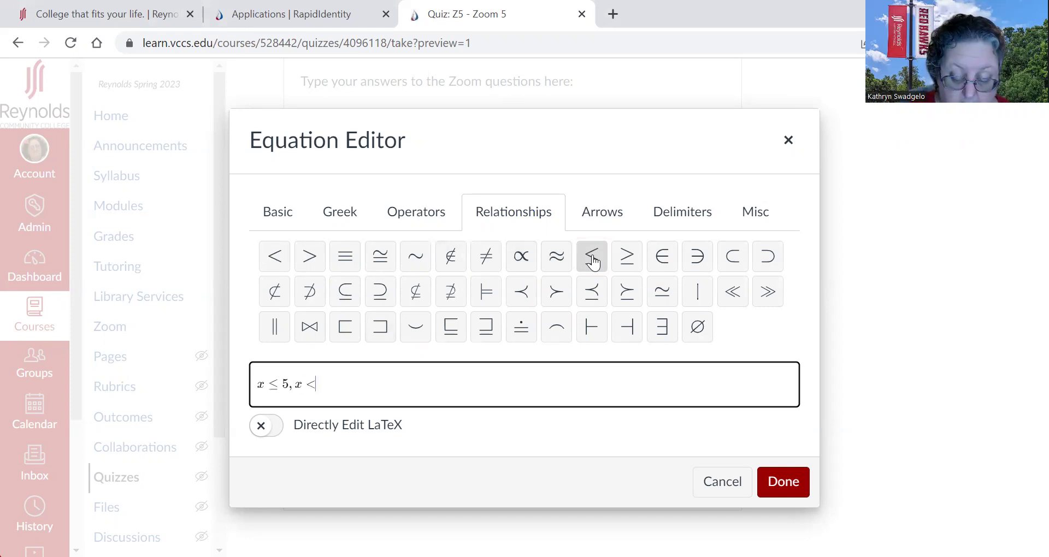
{"action": "type", "text": "="}
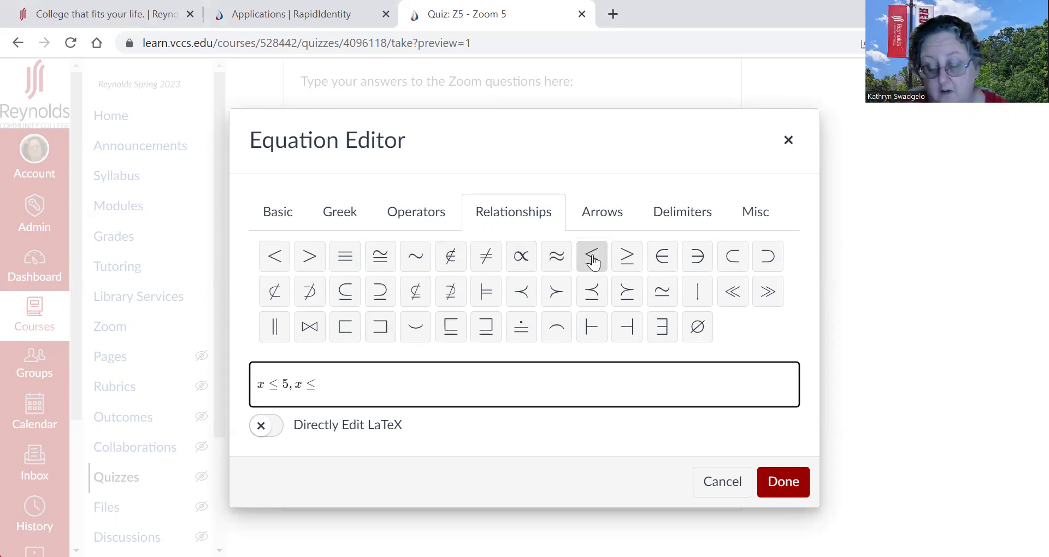
{"action": "key", "text": "BackSpace"}
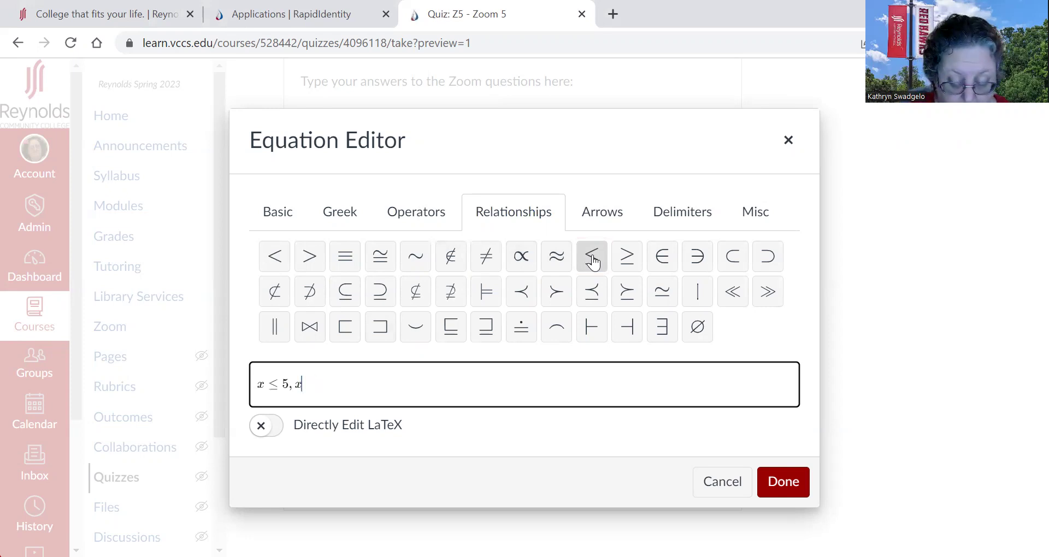
{"action": "type", "text": "<"}
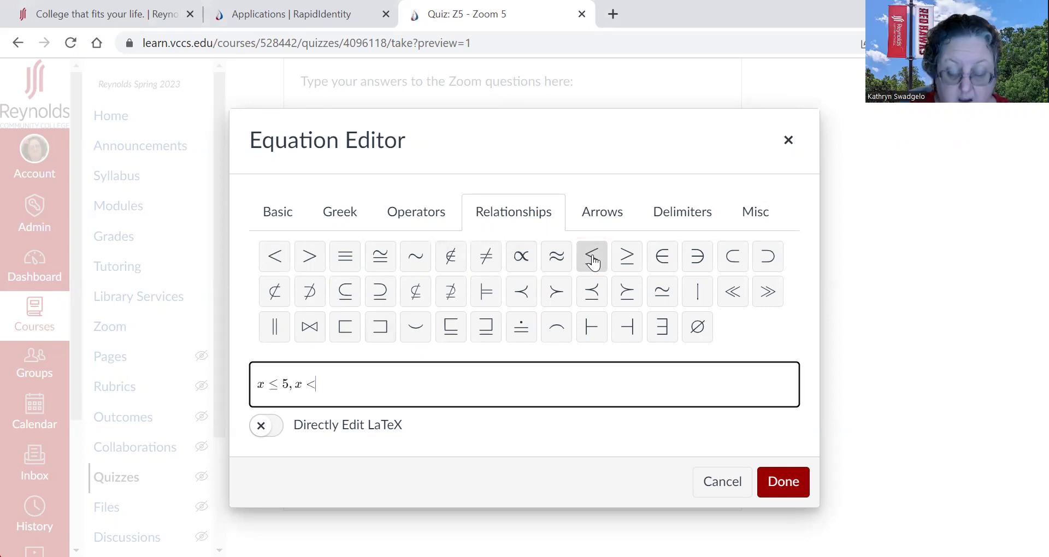
{"action": "type", "text": "="}
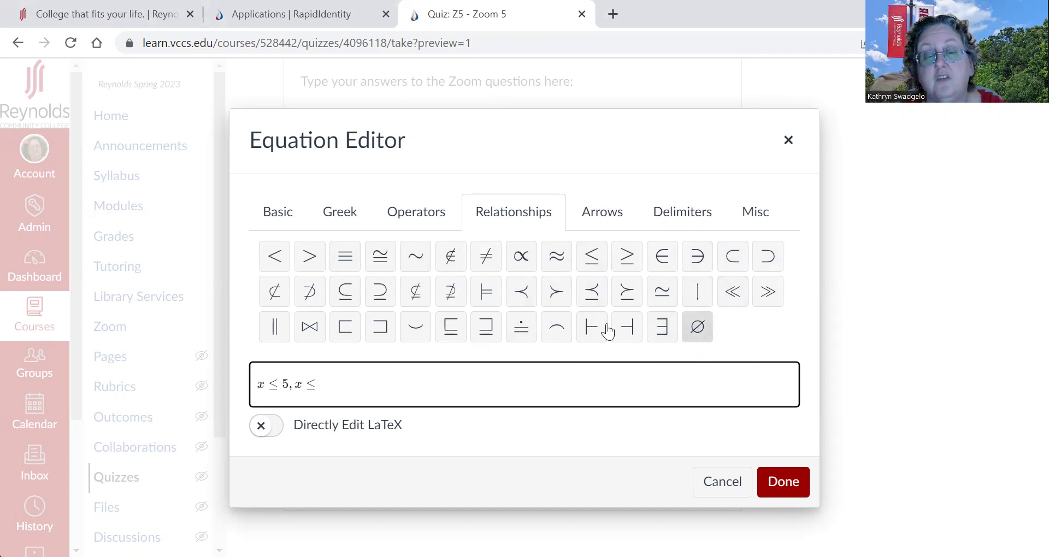
Step: Look through the Equation Editor's symbol categories and complete the second inequality with the infinity symbol
{"action": "left_click", "coordinate": [343, 212]}
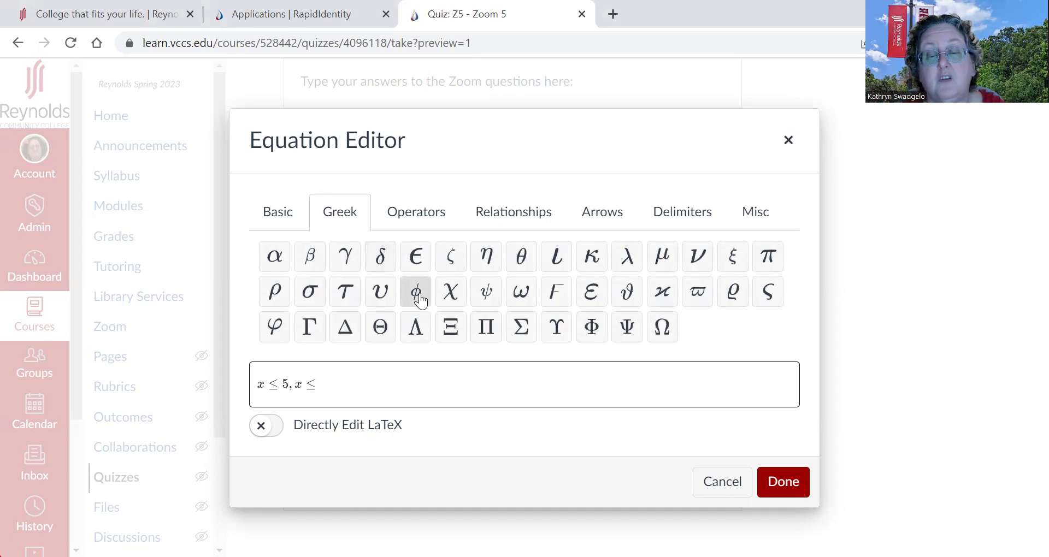
{"action": "left_click", "coordinate": [422, 207]}
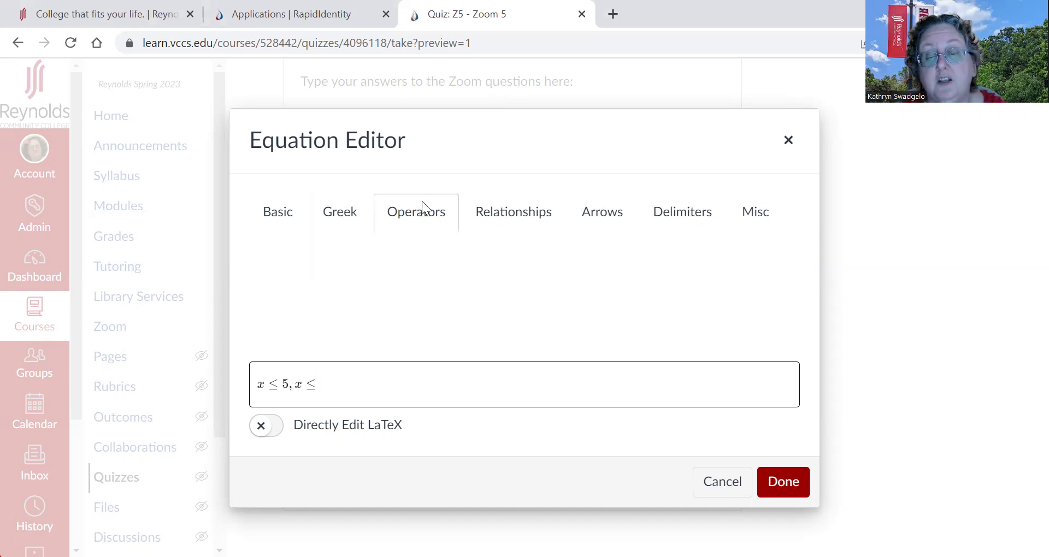
{"action": "left_click", "coordinate": [513, 217]}
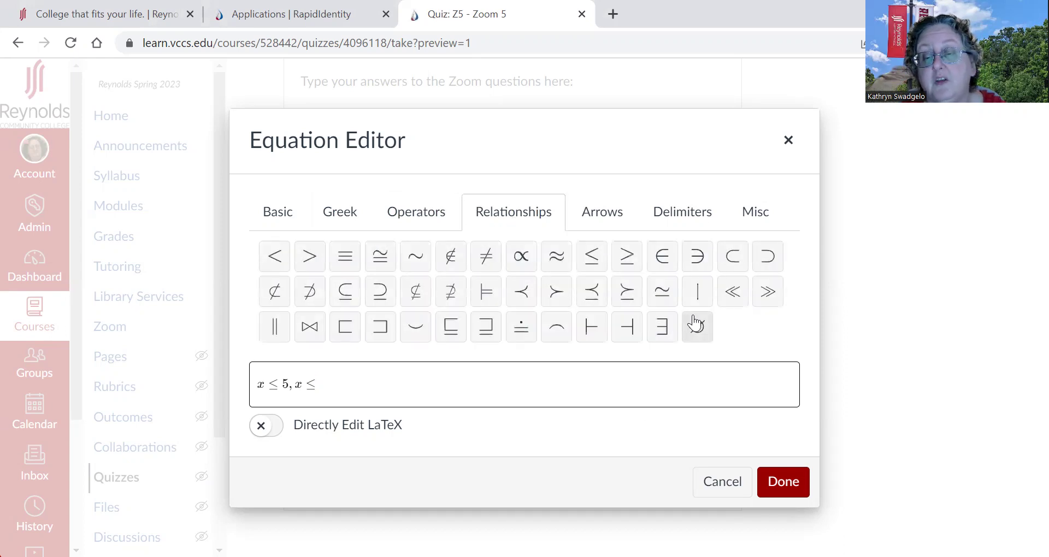
{"action": "left_click", "coordinate": [609, 221]}
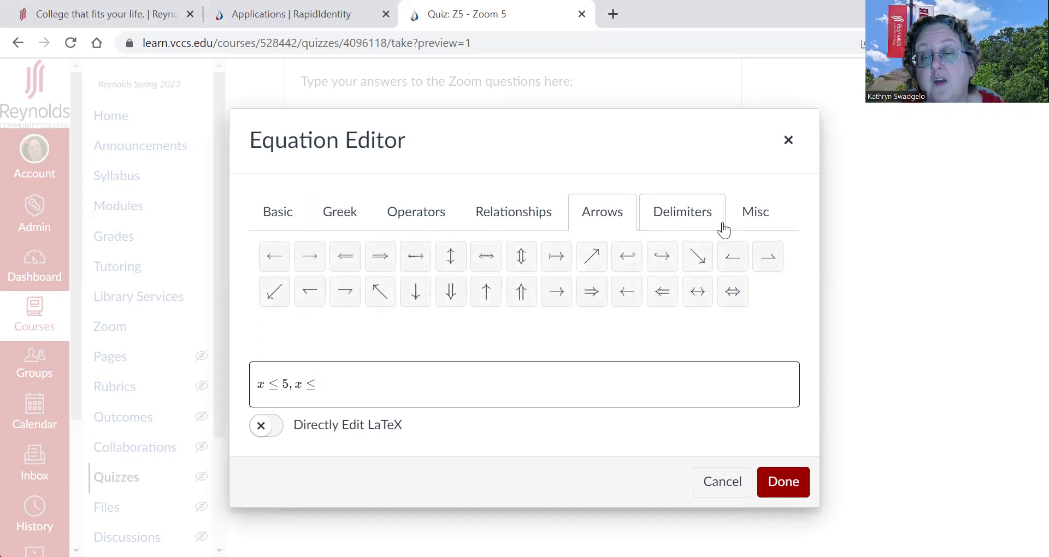
{"action": "left_click", "coordinate": [701, 221]}
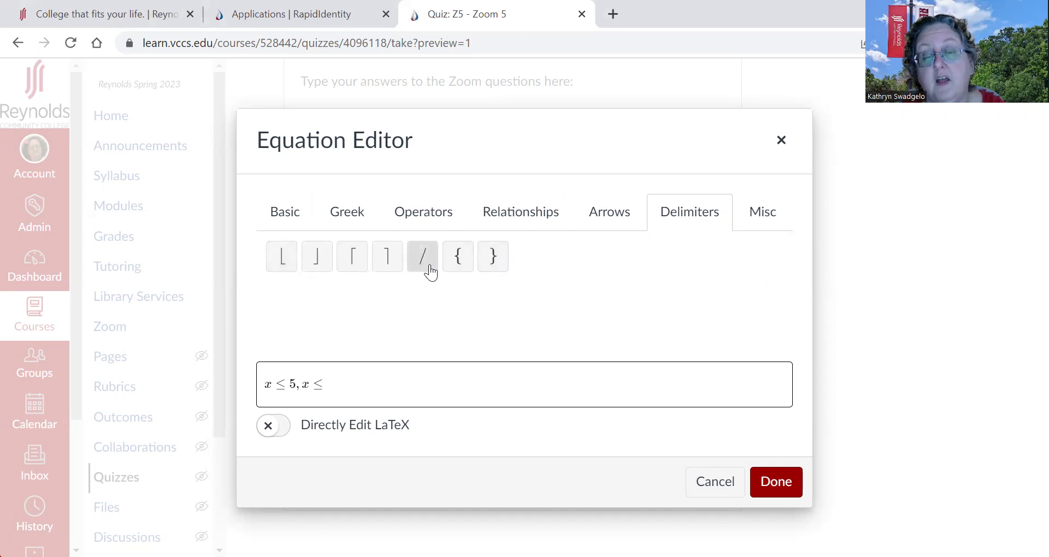
{"action": "left_click", "coordinate": [757, 221]}
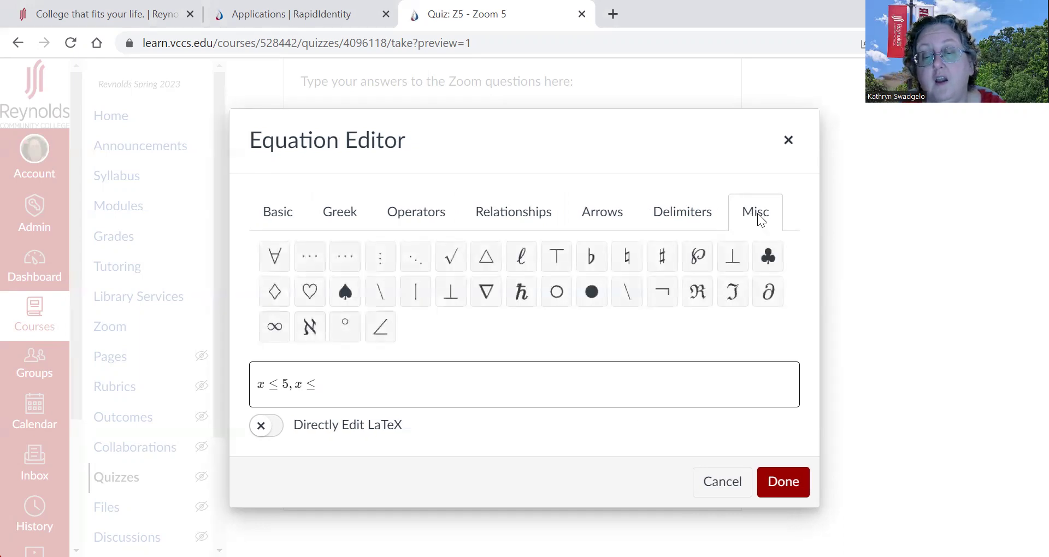
{"action": "left_click", "coordinate": [275, 328]}
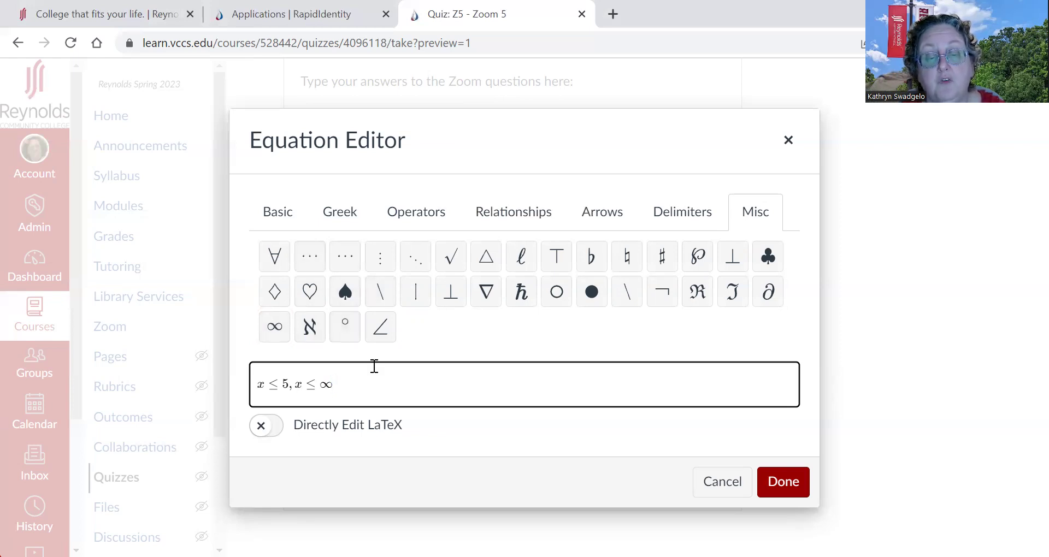
Step: Add a comma and 45° with the degree symbol, and insert the finished equation into the quiz answer
{"action": "type", "text": ", "}
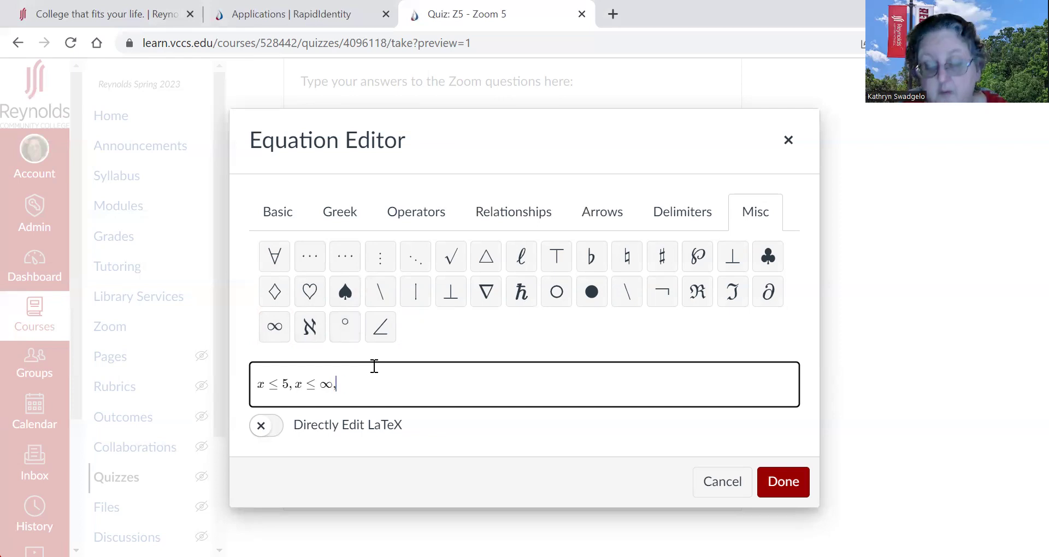
{"action": "type", "text": "45"}
{"action": "left_click", "coordinate": [345, 326]}
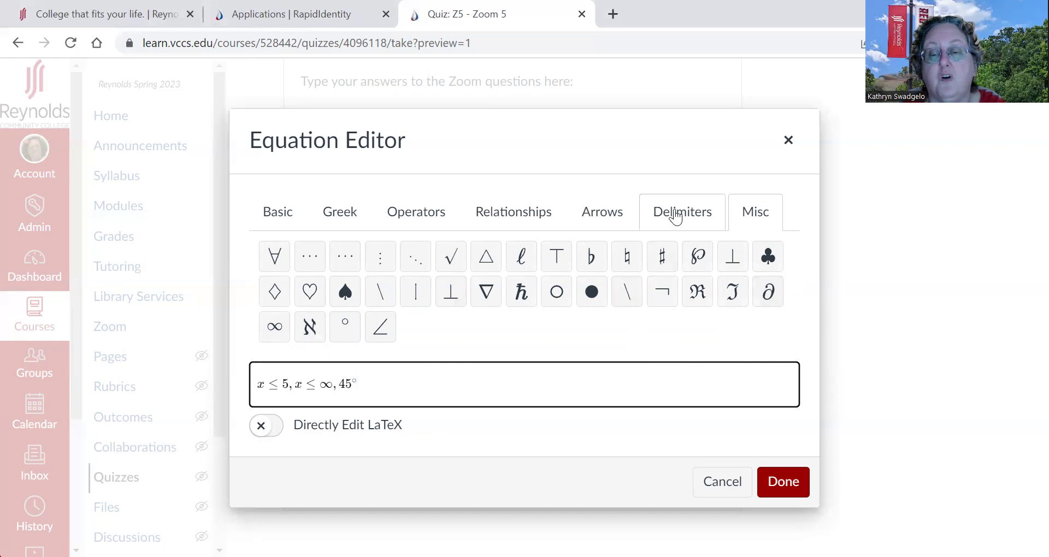
{"action": "left_click", "coordinate": [405, 223]}
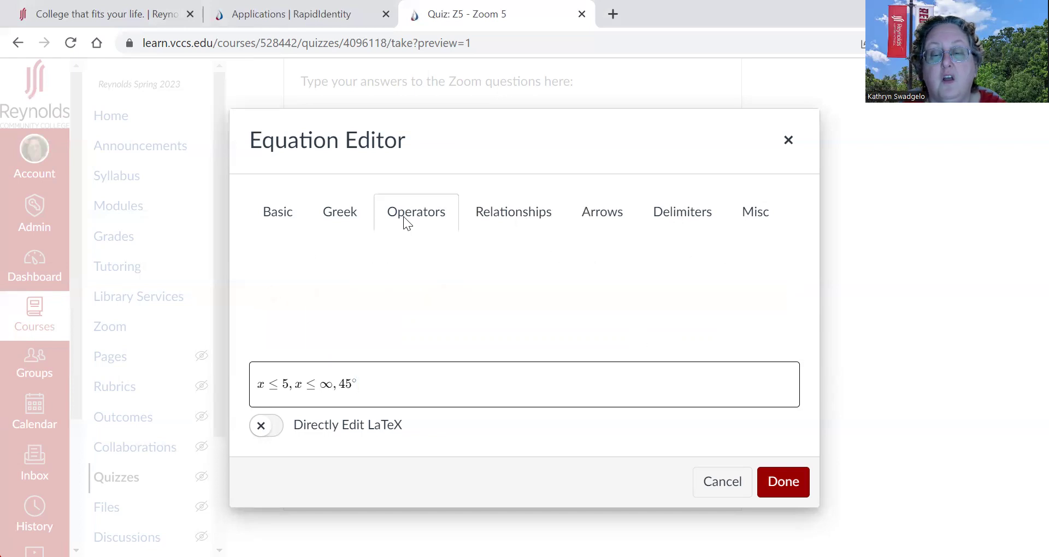
{"action": "left_click", "coordinate": [500, 218]}
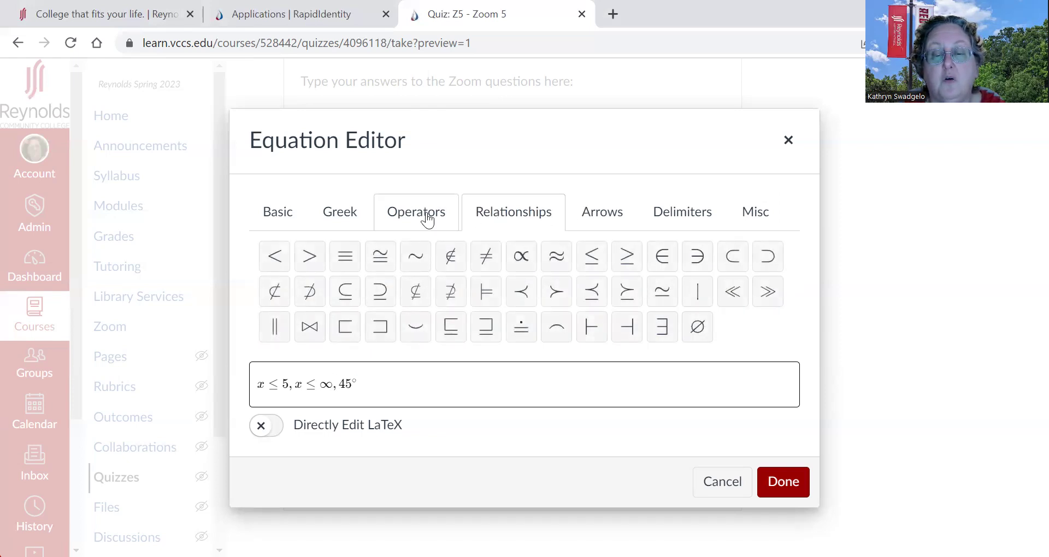
{"action": "left_click", "coordinate": [282, 222]}
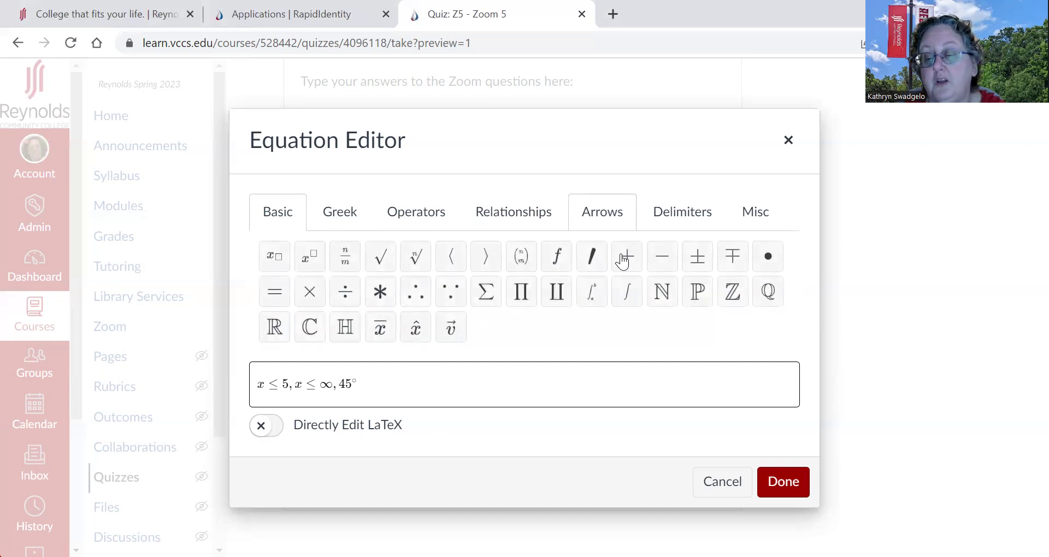
{"action": "left_click", "coordinate": [782, 484]}
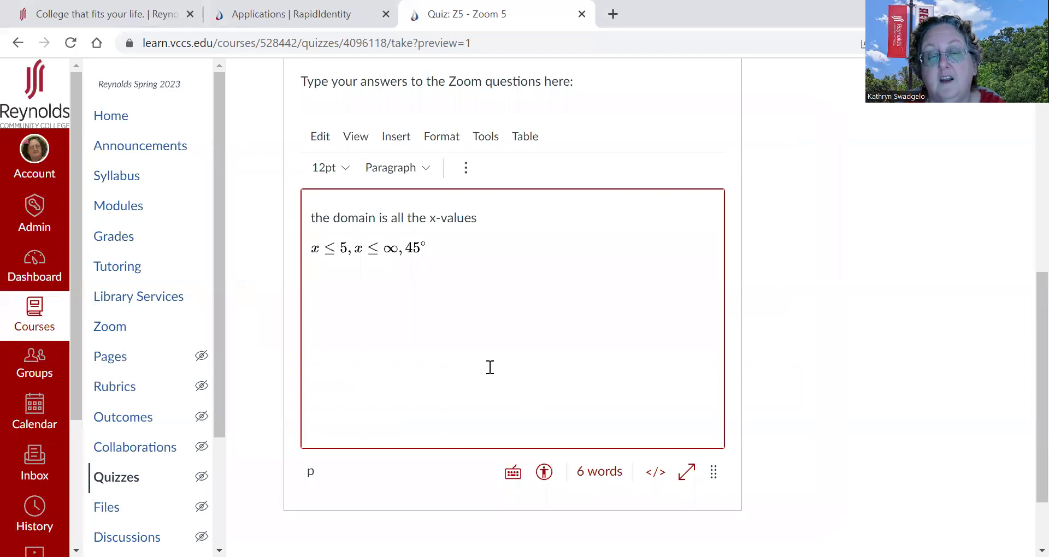
Step: Enlarge the inserted equation in the answer to about one and a half times its size
{"action": "left_click", "coordinate": [411, 255]}
{"action": "left_click_drag", "start_coordinate": [427, 257], "coordinate": [436, 271]}
{"action": "left_click", "coordinate": [599, 250]}
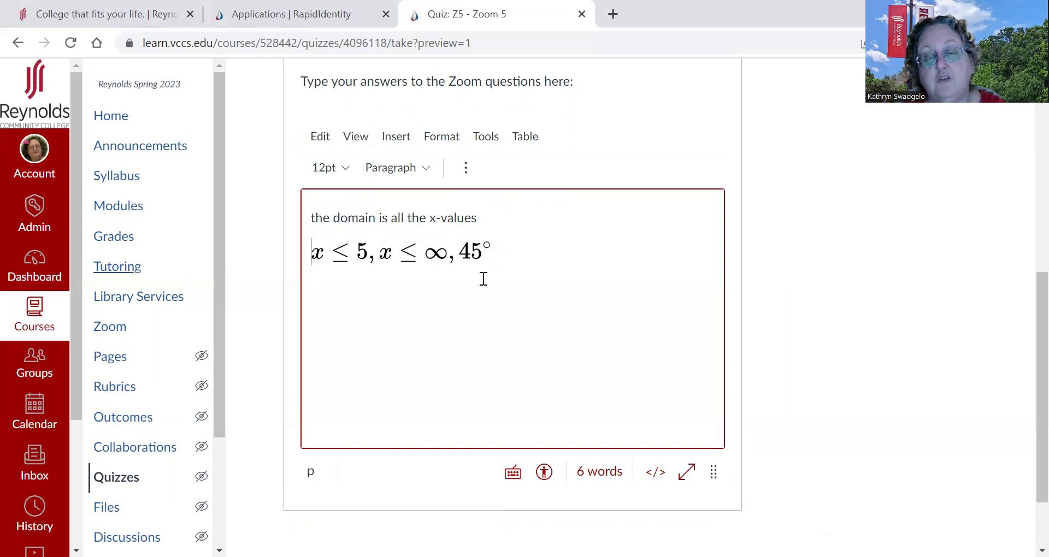
Step: Enter 2x+3=5 as plain text on a new line below the equation
{"action": "left_click", "coordinate": [513, 257]}
{"action": "key", "text": "Return"}
{"action": "type", "text": "2"}
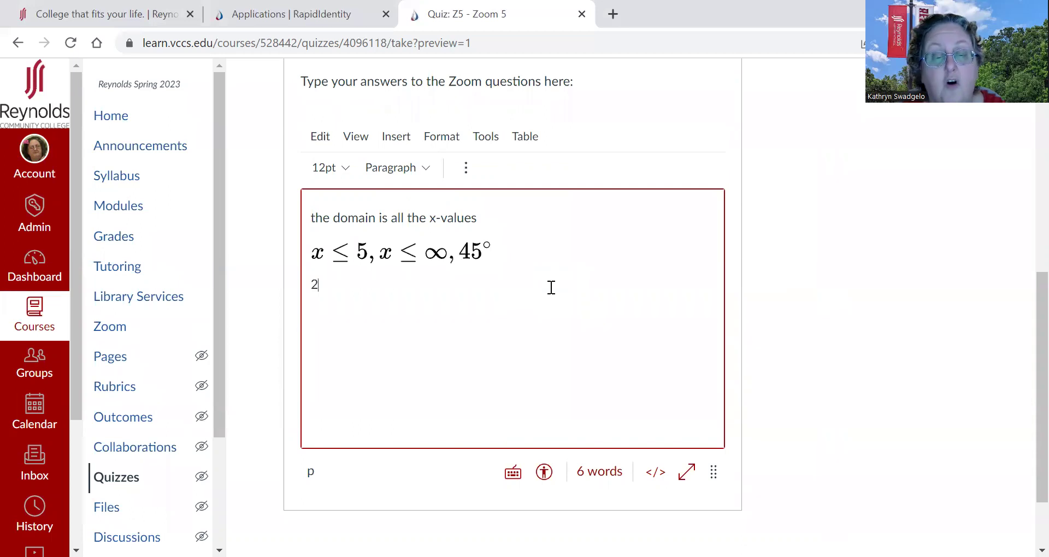
{"action": "type", "text": "x+3"}
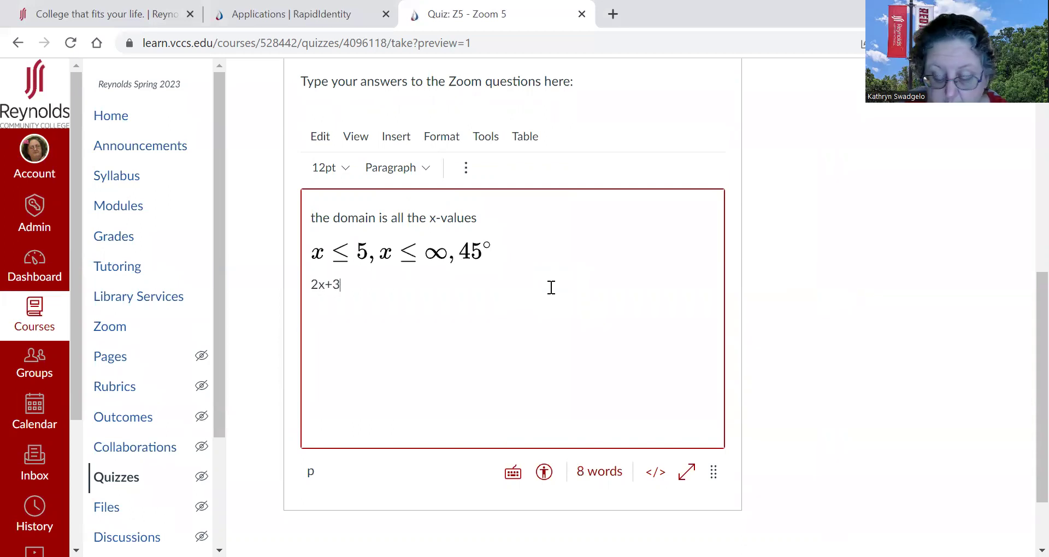
{"action": "type", "text": "=5"}
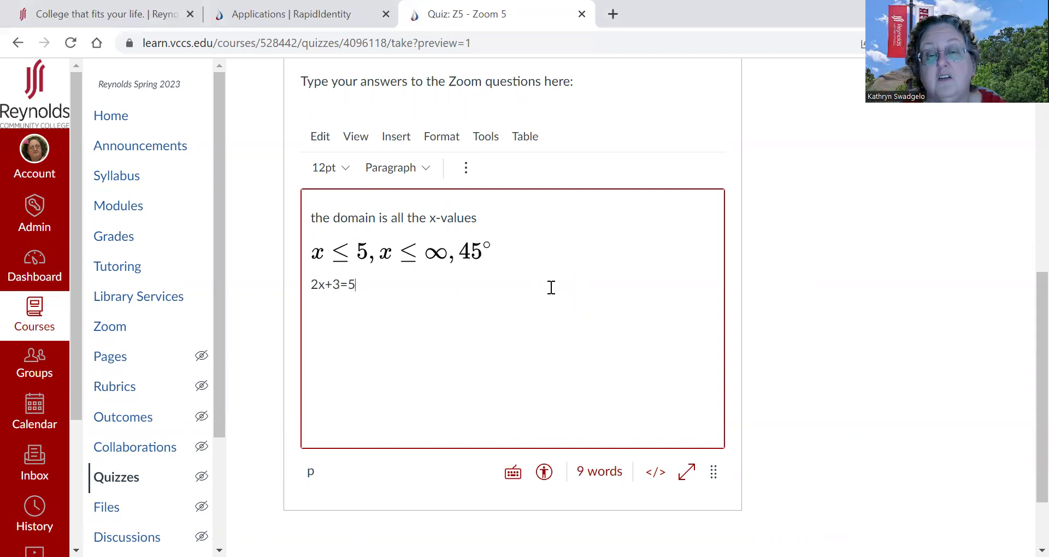
Step: Insert a table with five columns and four rows below the 2x+3=5 line
{"action": "left_click", "coordinate": [465, 168]}
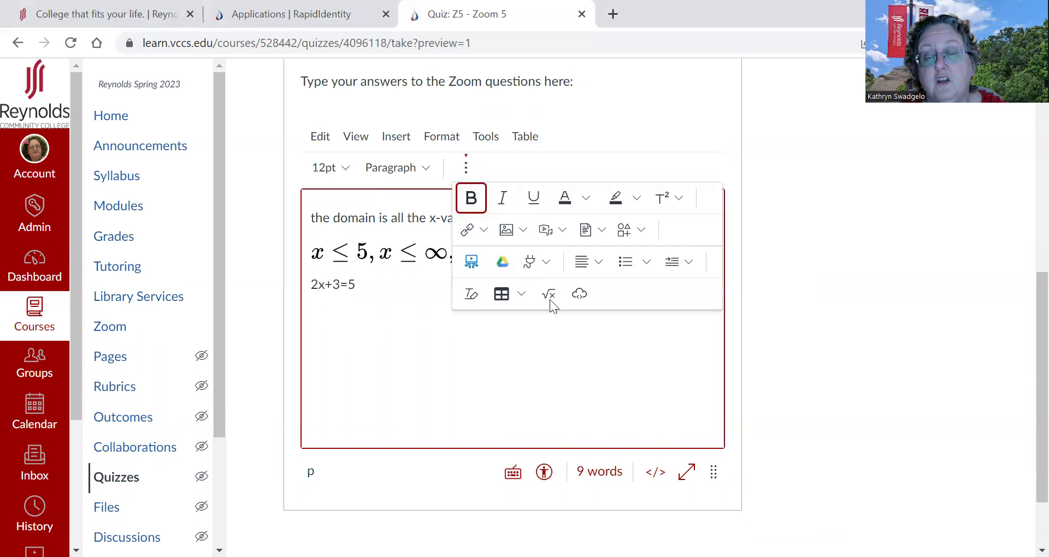
{"action": "left_click", "coordinate": [521, 294]}
{"action": "mouse_move", "coordinate": [541, 325]}
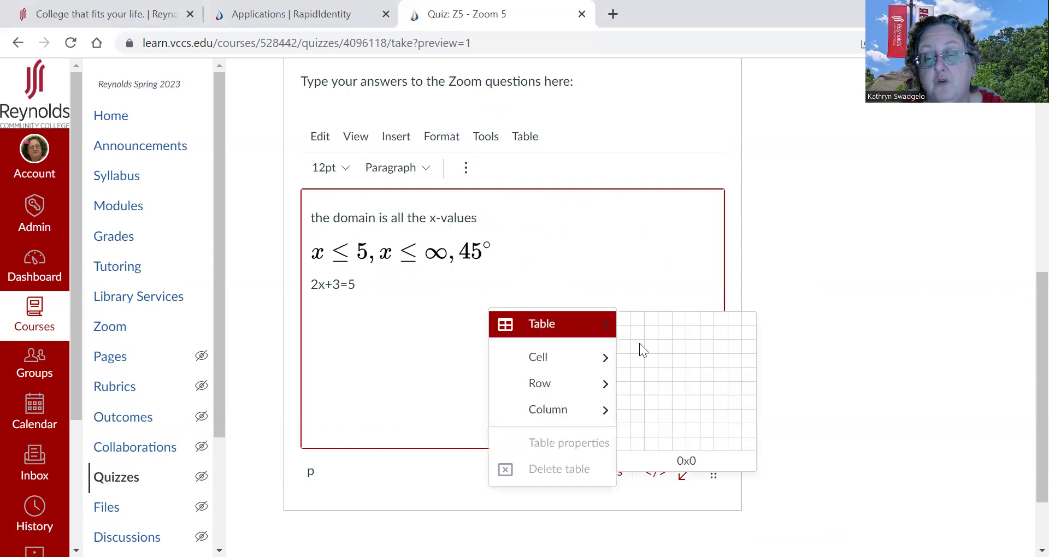
{"action": "left_click", "coordinate": [681, 359]}
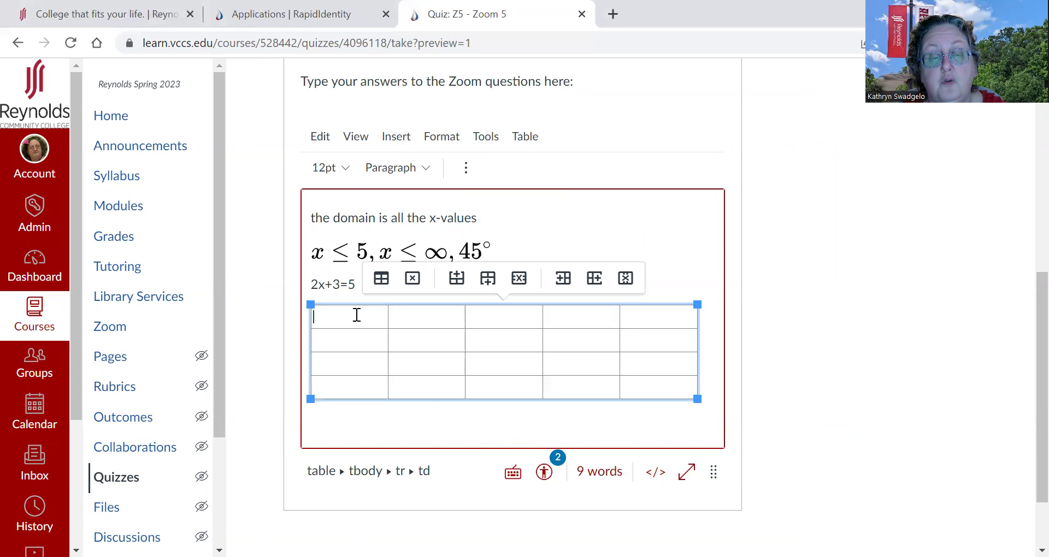
Step: Enter x and P(x) as the headings of the table's first two columns
{"action": "type", "text": "x"}
{"action": "left_click", "coordinate": [427, 323]}
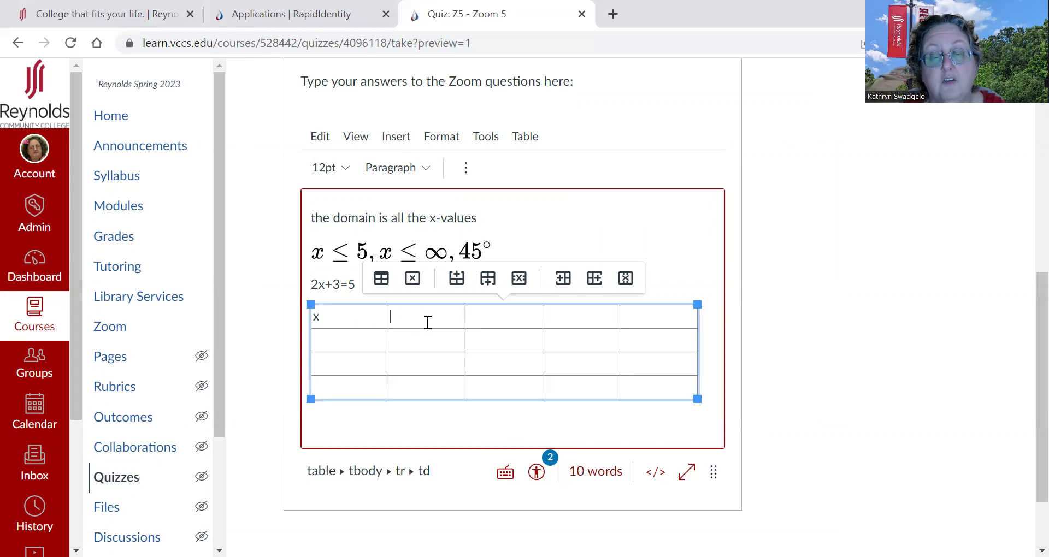
{"action": "type", "text": "P9x"}
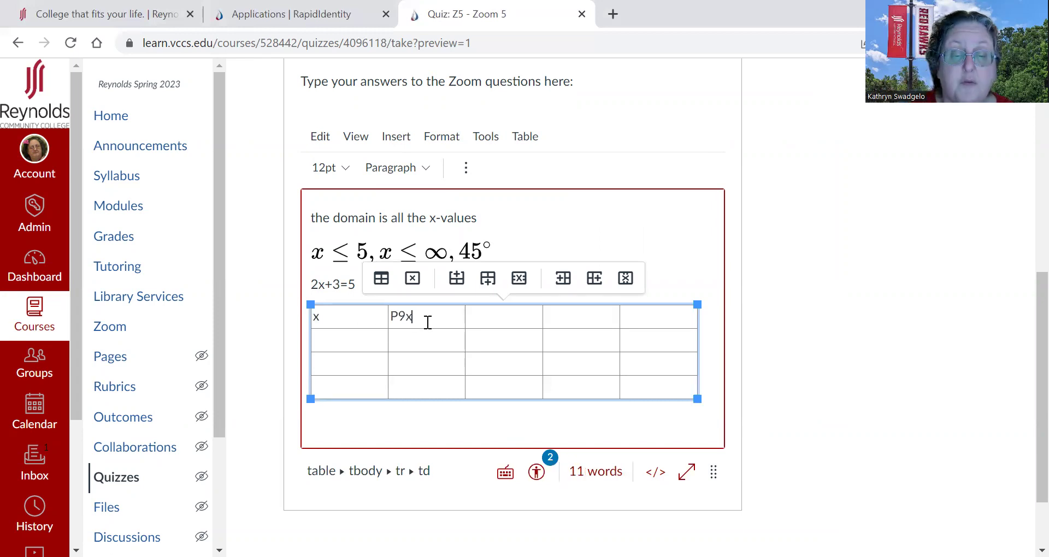
{"action": "key", "text": "BackSpace"}
{"action": "key", "text": "BackSpace"}
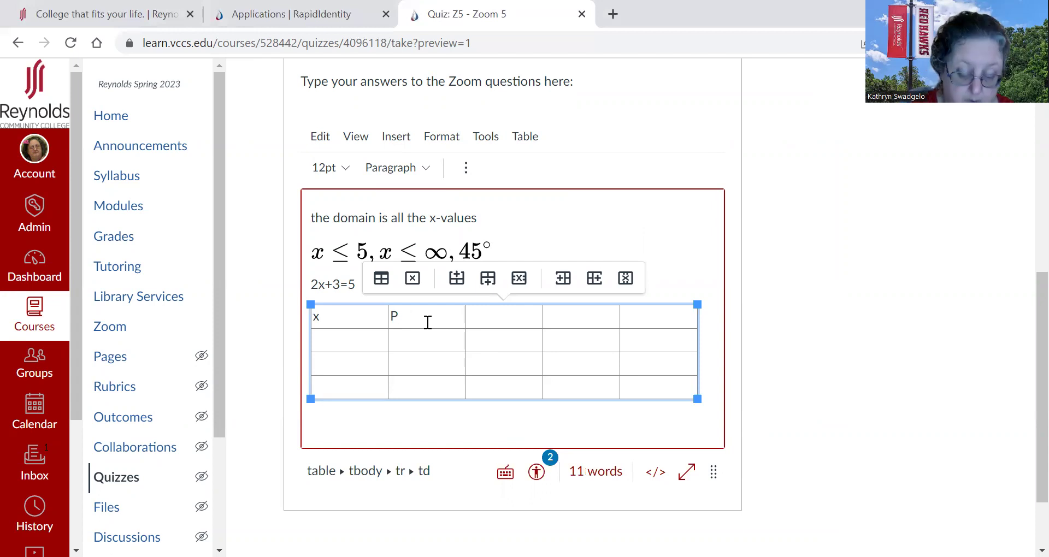
{"action": "type", "text": "(x)"}
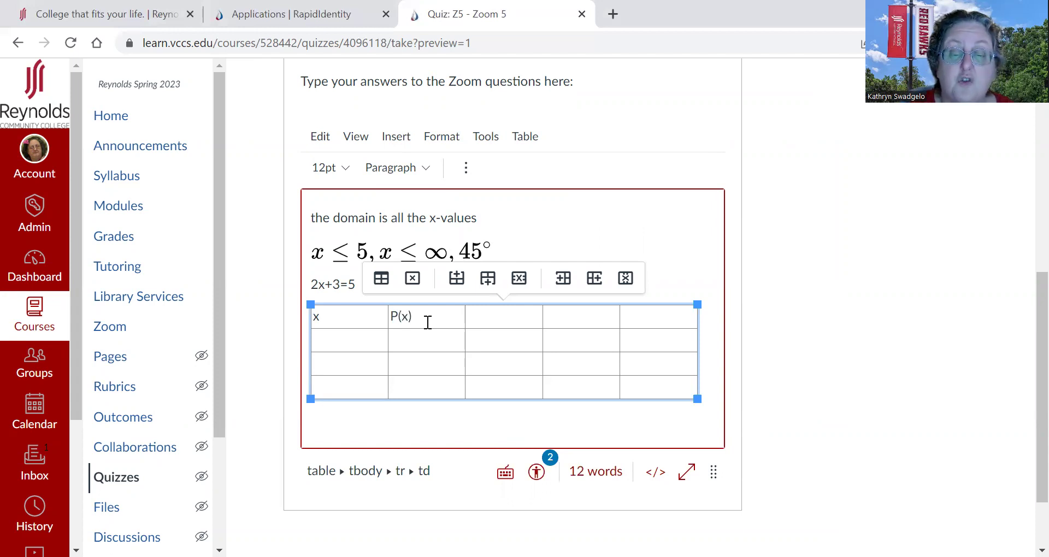
Step: Enter xP(x) as the heading of the table's third column, correcting the mistyped opening parenthesis
{"action": "left_click", "coordinate": [481, 316]}
{"action": "type", "text": "x"}
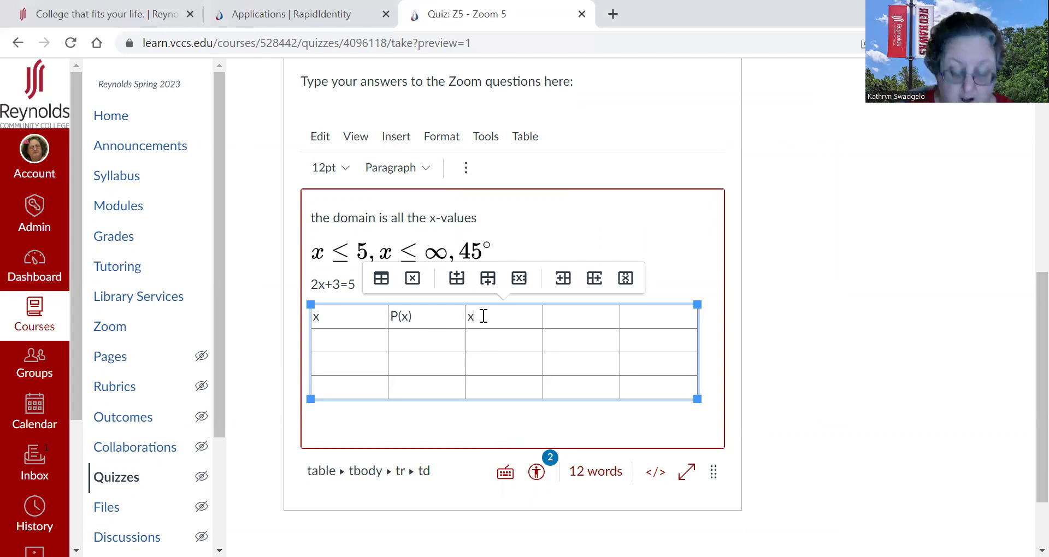
{"action": "type", "text": "P("}
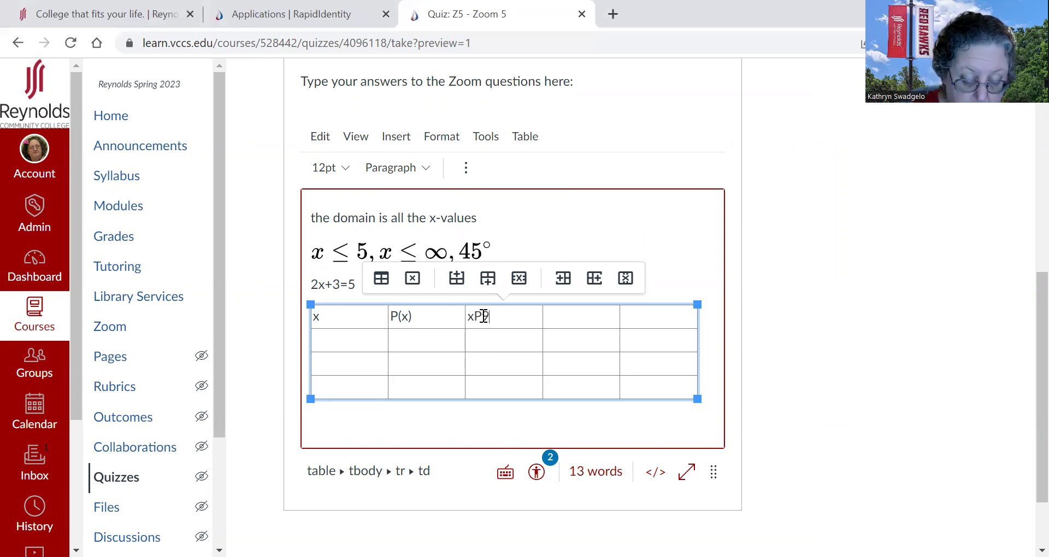
{"action": "type", "text": "x)"}
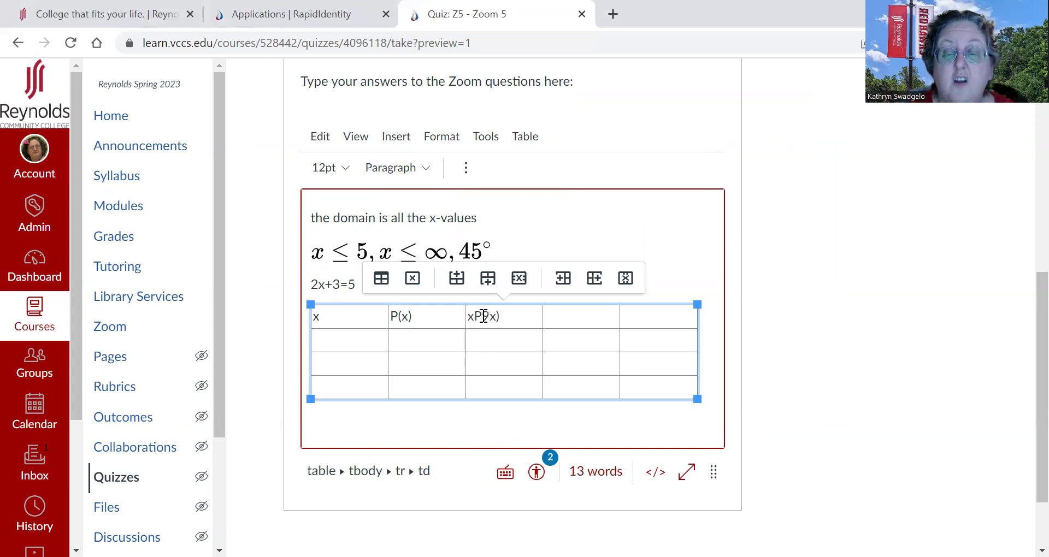
{"action": "left_click", "coordinate": [481, 316]}
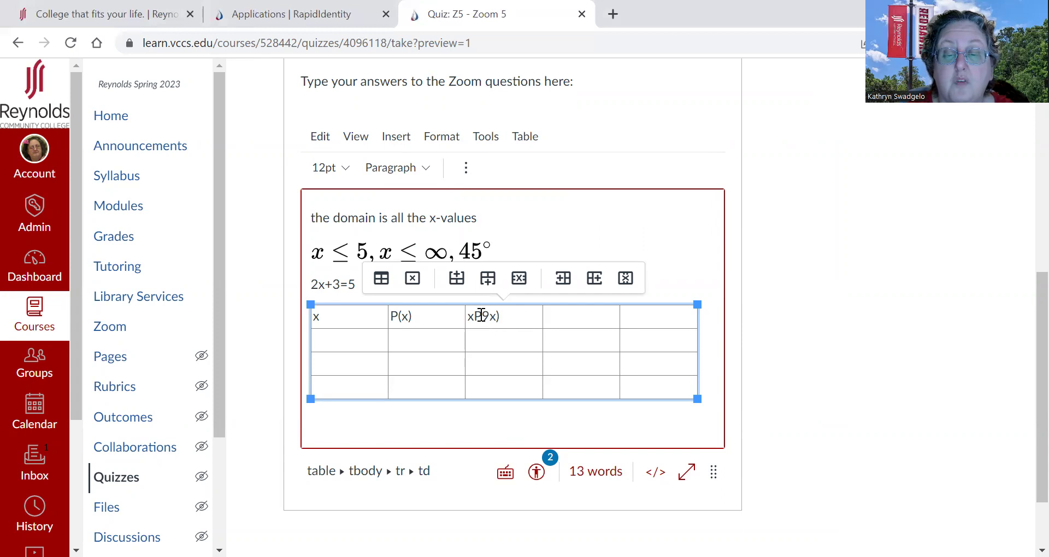
{"action": "key", "text": "Delete"}
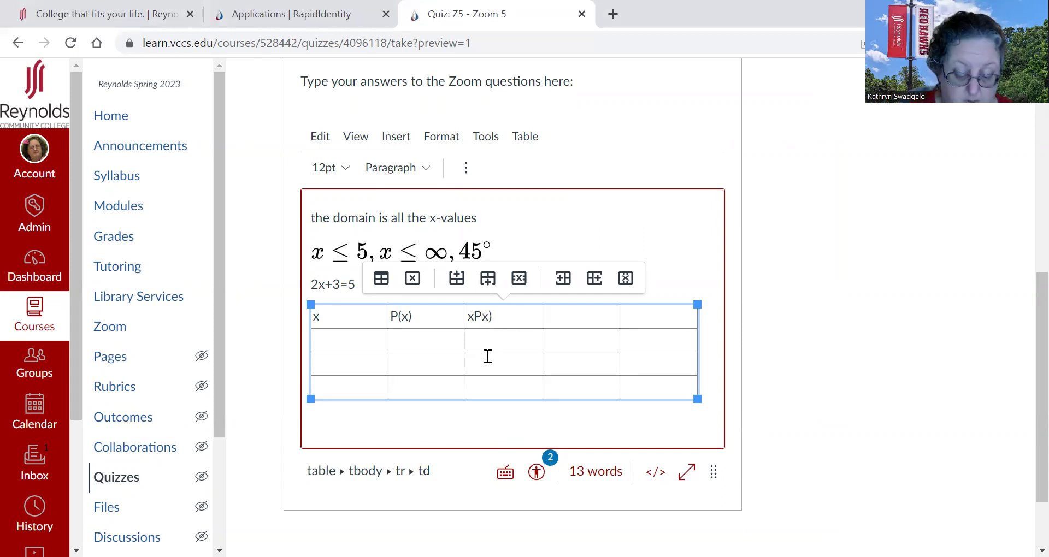
{"action": "type", "text": "("}
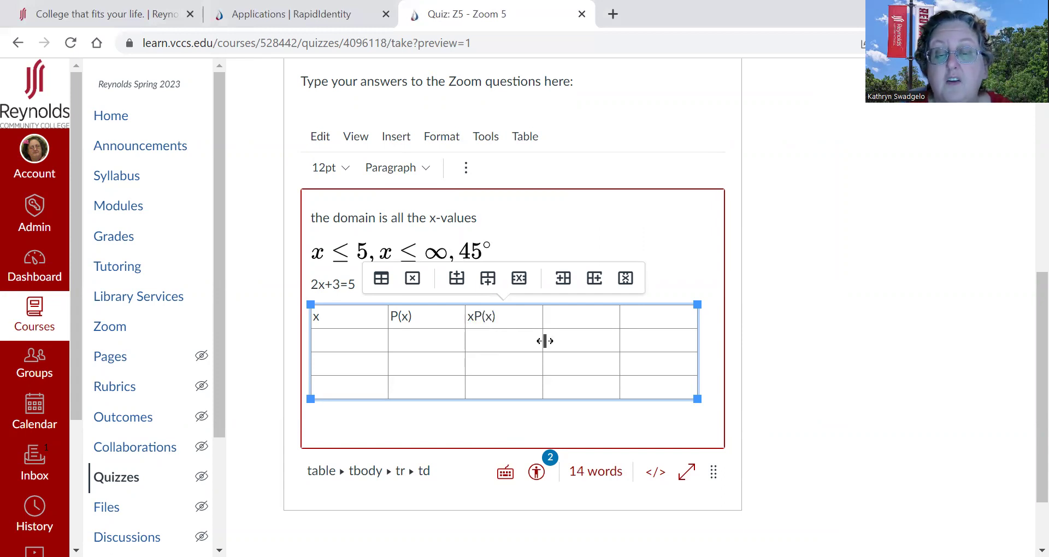
Step: Build x² in the Equation Editor and insert it into the fourth heading cell of the table
{"action": "left_click", "coordinate": [556, 322]}
{"action": "type", "text": "x"}
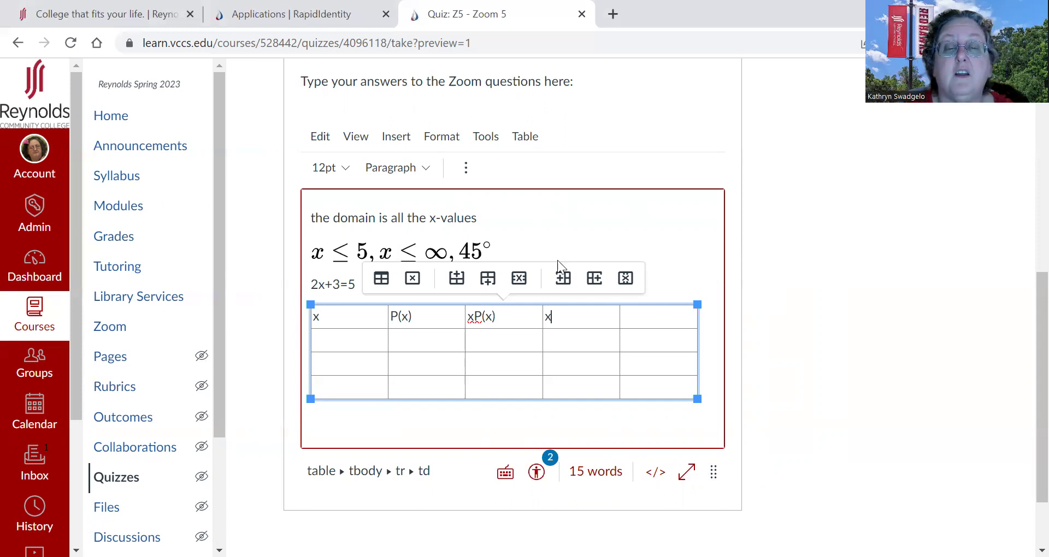
{"action": "left_click", "coordinate": [389, 141]}
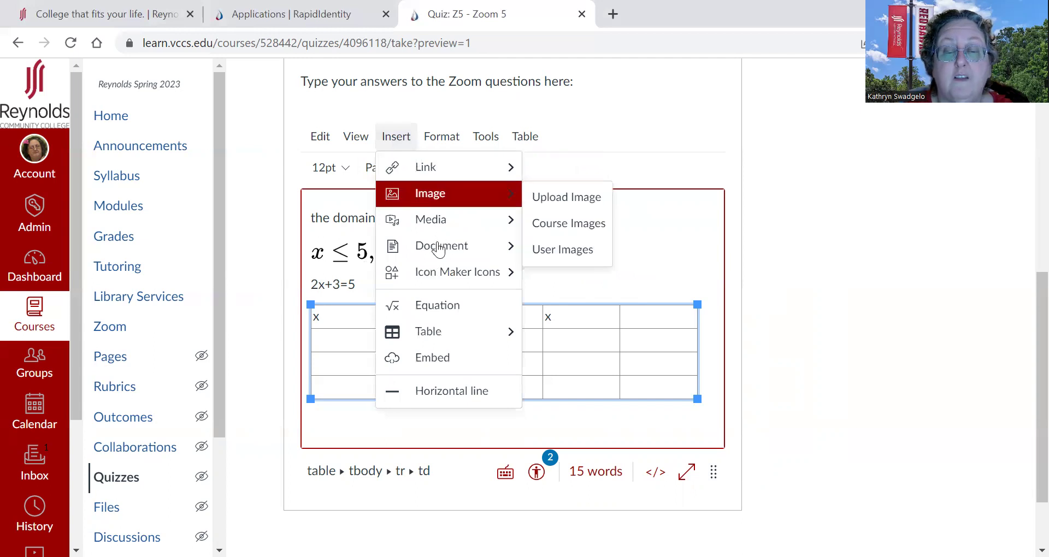
{"action": "left_click", "coordinate": [459, 311]}
{"action": "type", "text": "x"}
{"action": "left_click", "coordinate": [309, 257]}
{"action": "type", "text": "2"}
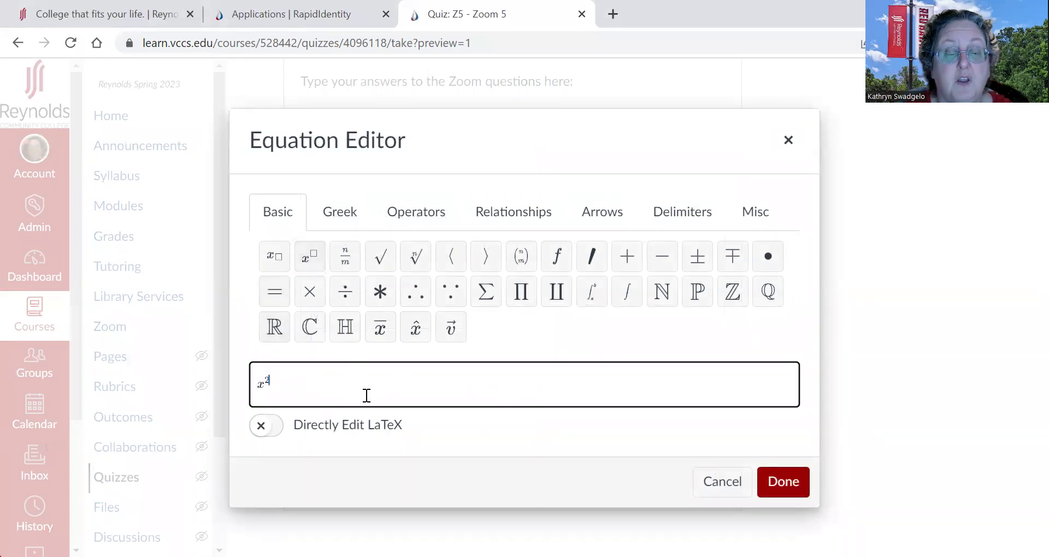
{"action": "left_click", "coordinate": [785, 490]}
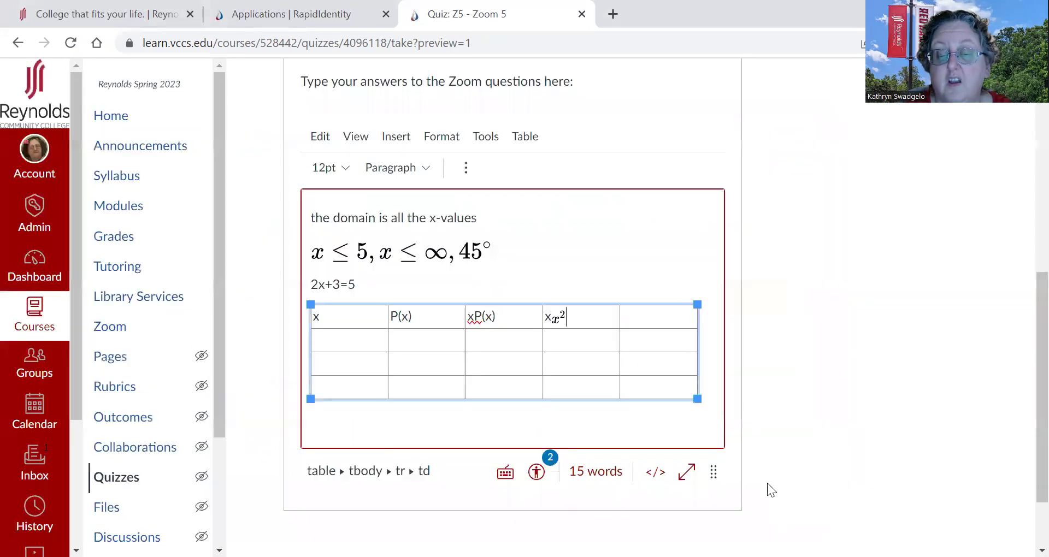
Step: Remove the extra plain x before x² and complete the fourth heading as x²P(x)
{"action": "left_click", "coordinate": [542, 315]}
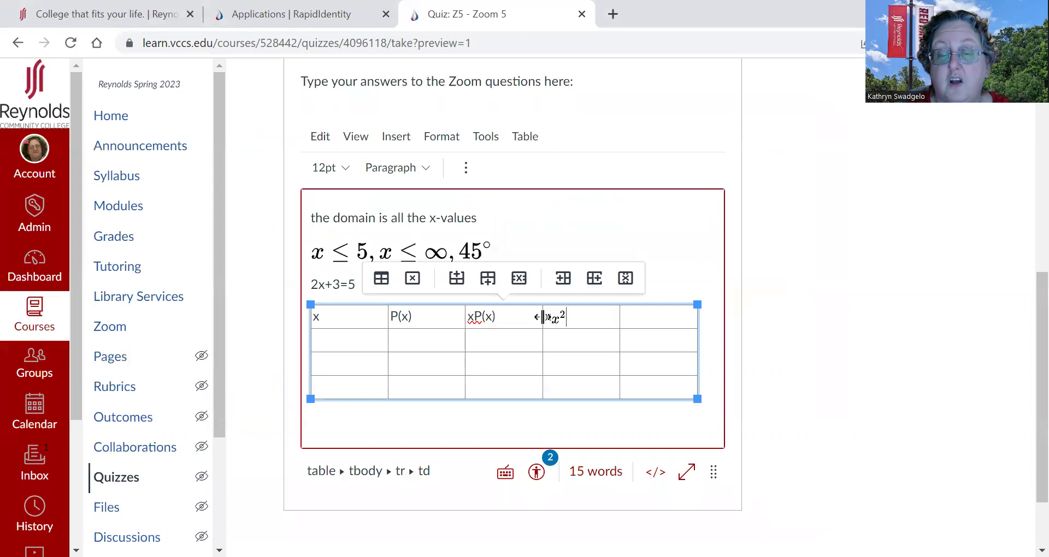
{"action": "left_click", "coordinate": [544, 316]}
{"action": "type", "text": "x"}
{"action": "key", "text": "BackSpace"}
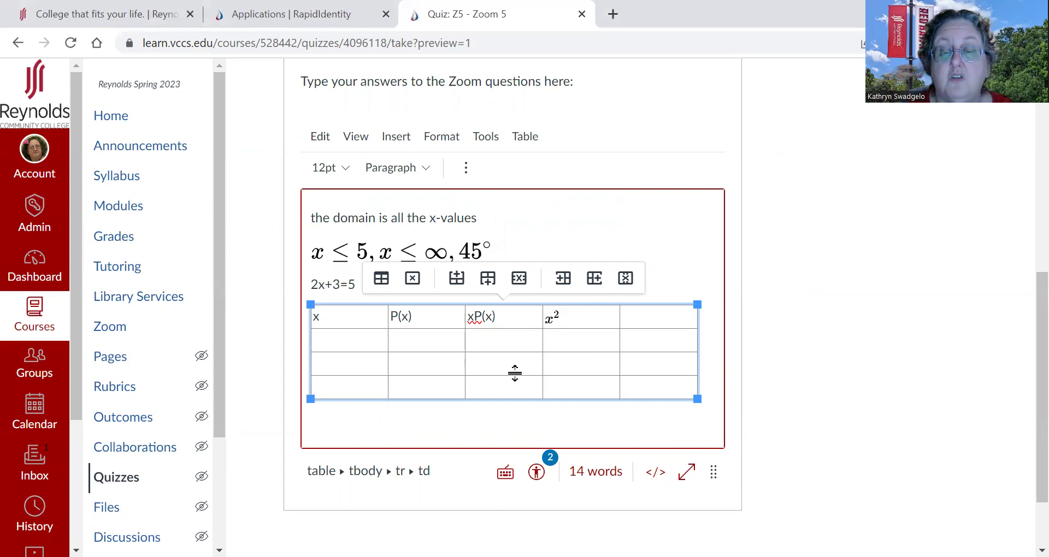
{"action": "left_click", "coordinate": [567, 319]}
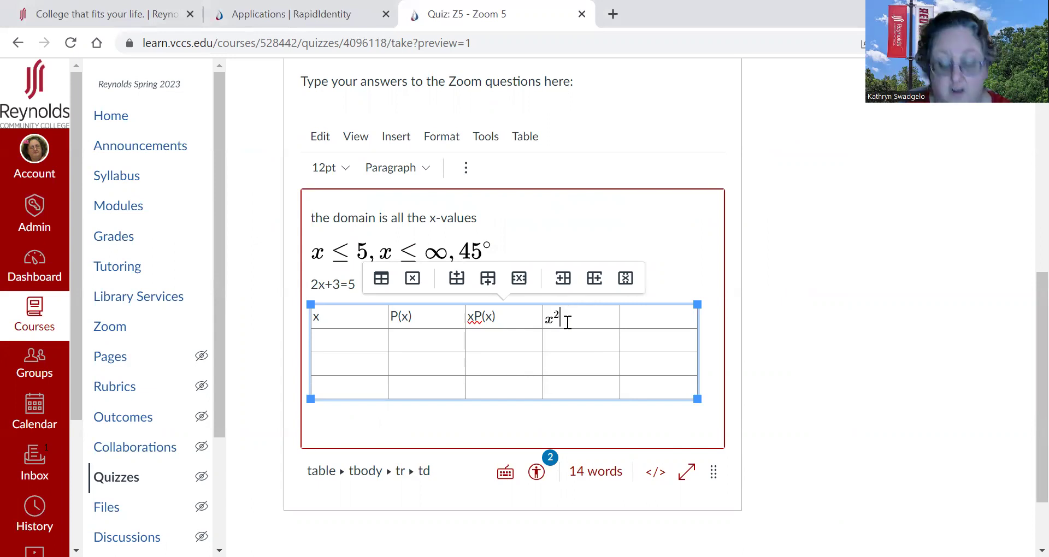
{"action": "type", "text": "P("}
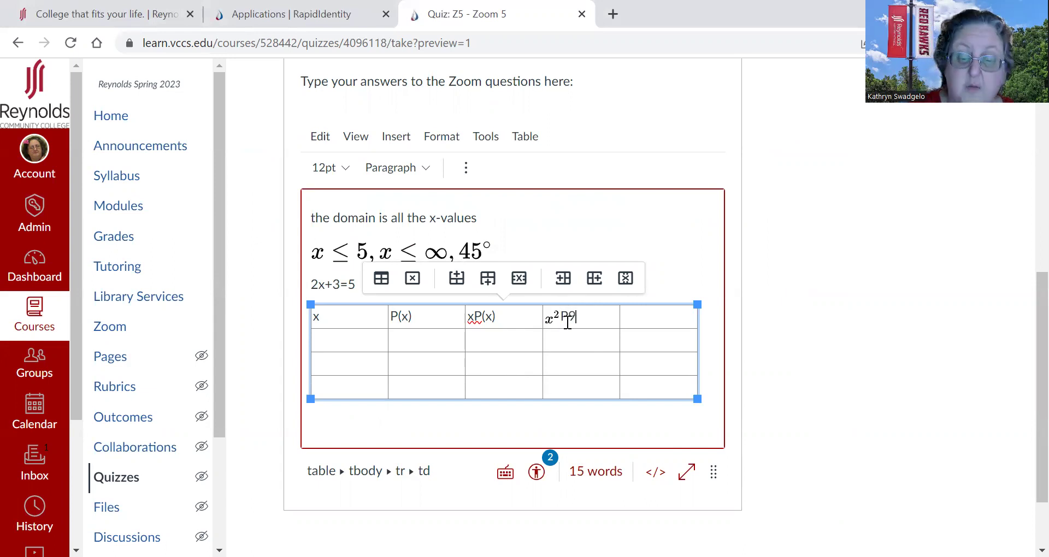
{"action": "type", "text": "x)"}
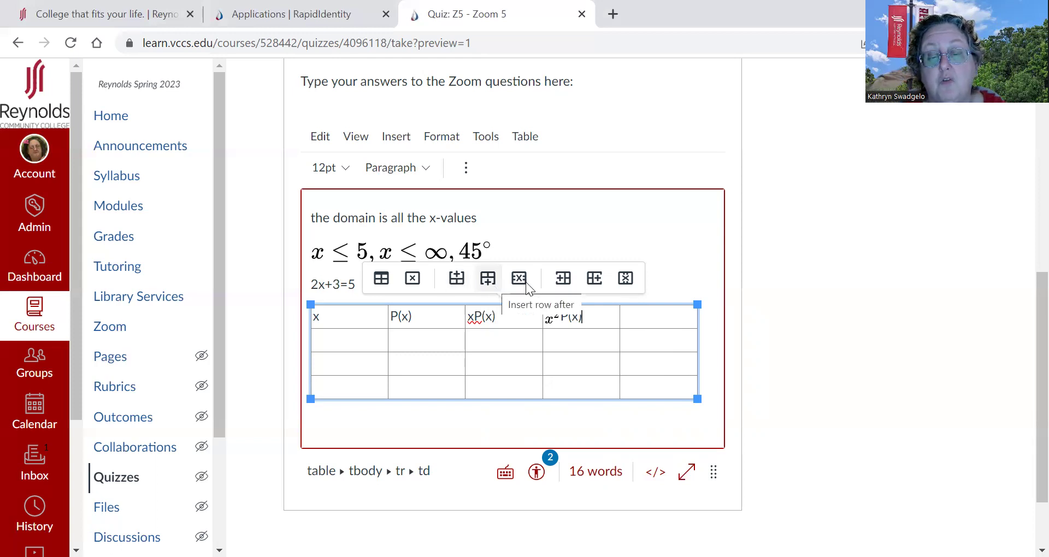
Step: Delete the table's heading row and insert two blank rows above the first remaining row
{"action": "left_click", "coordinate": [644, 318]}
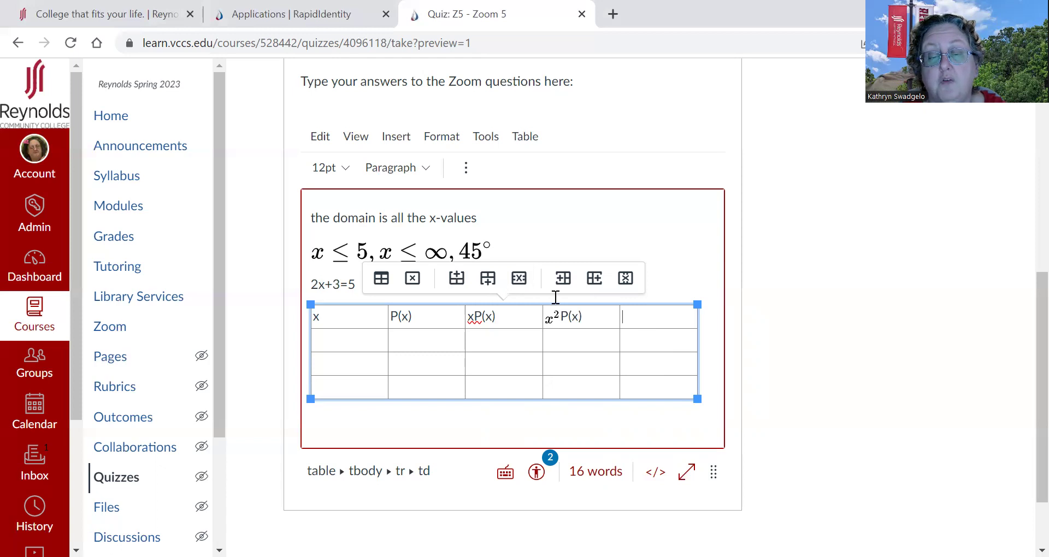
{"action": "left_click", "coordinate": [518, 279]}
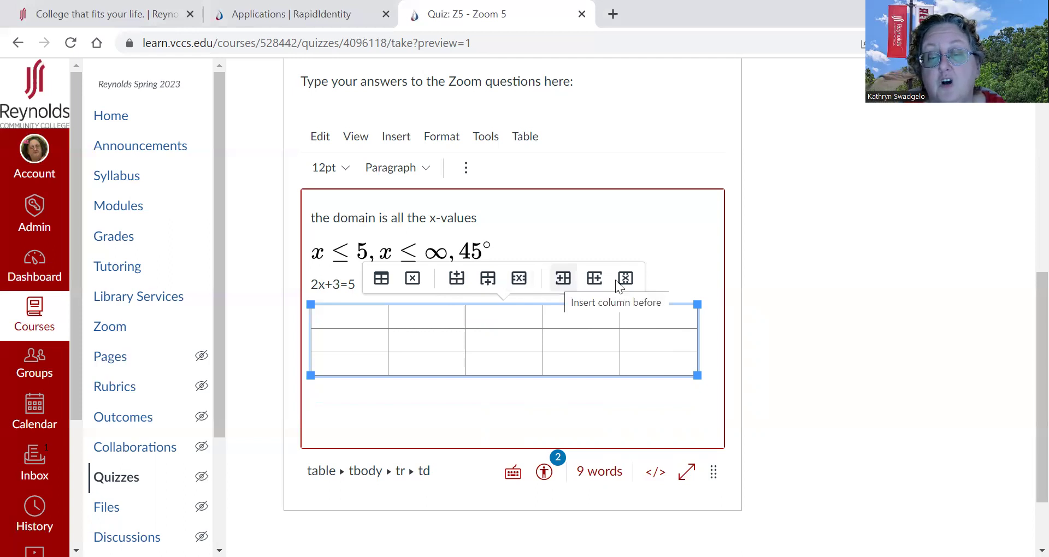
{"action": "left_click", "coordinate": [459, 278]}
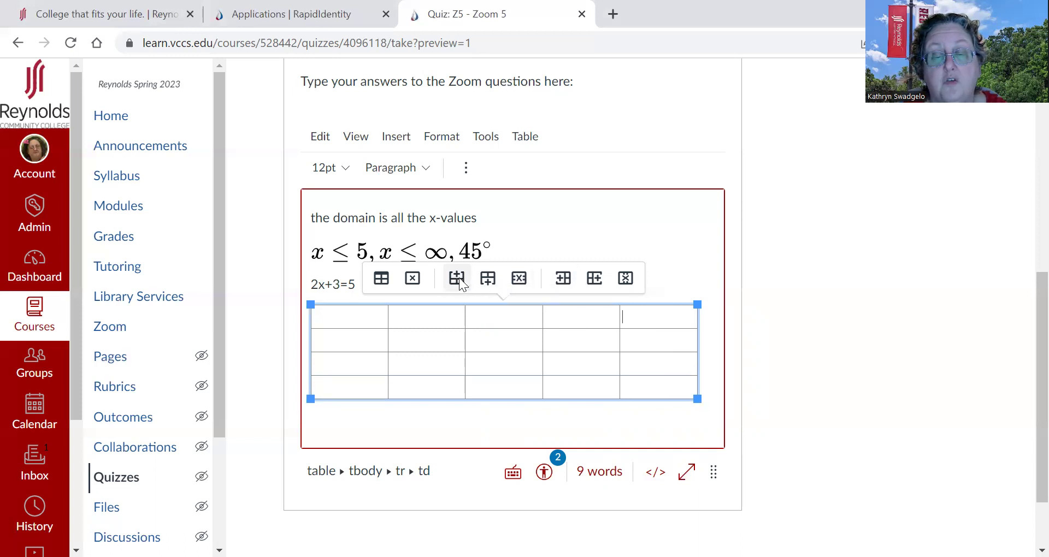
{"action": "left_click", "coordinate": [459, 278]}
Step: Enter x in the first cell of the table's new first row and leave the table cells
{"action": "left_click", "coordinate": [356, 323]}
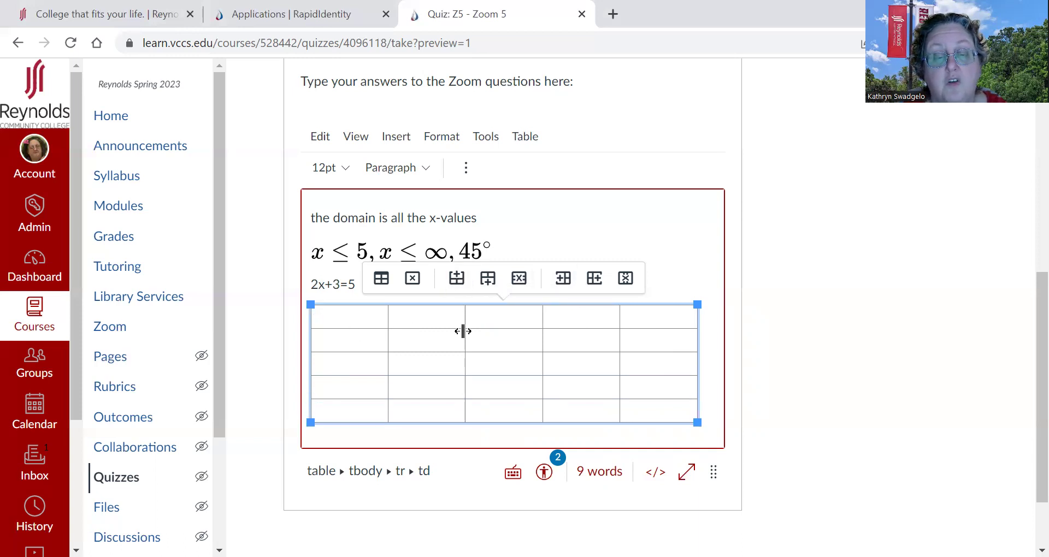
{"action": "type", "text": "x"}
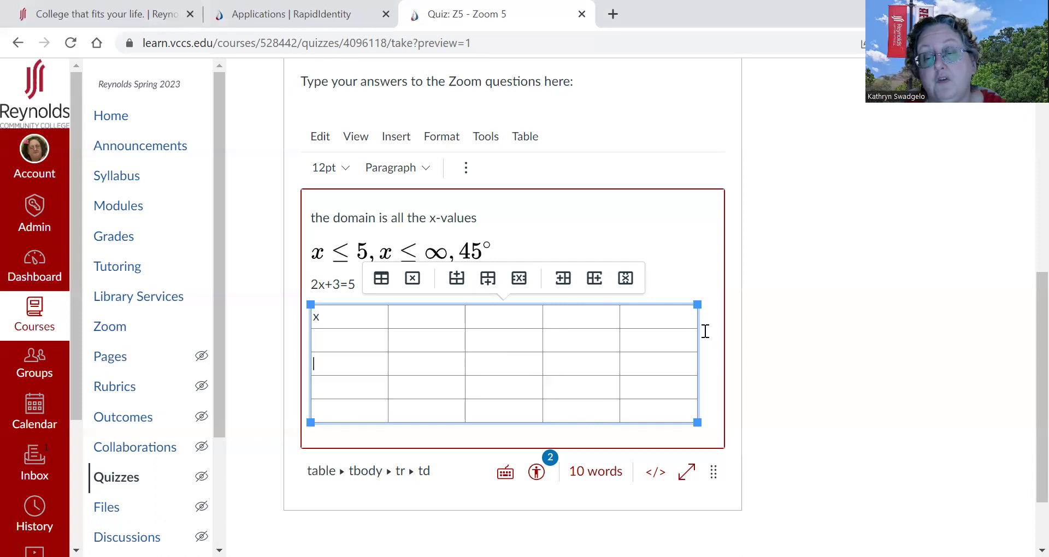
{"action": "left_click", "coordinate": [712, 367]}
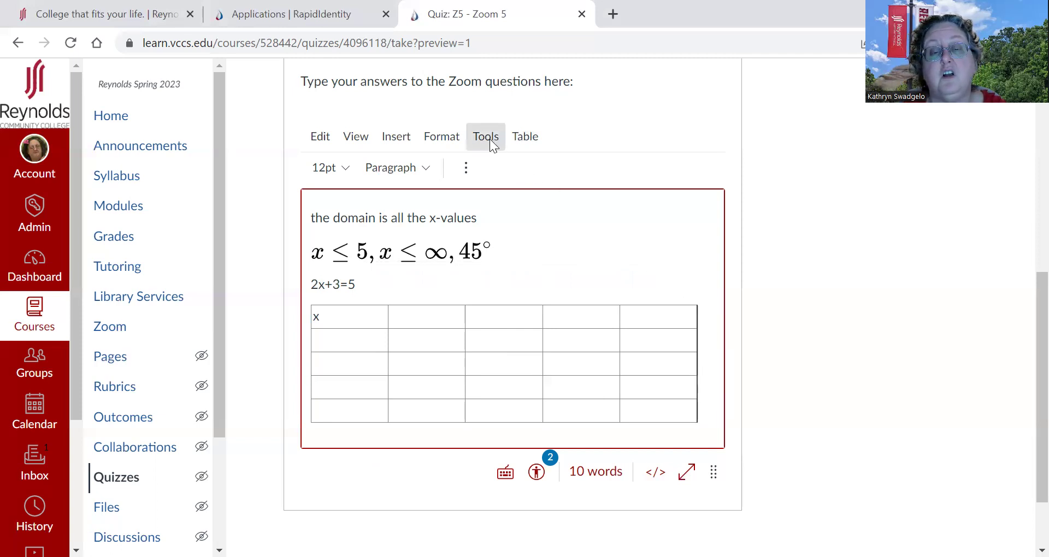
{"action": "left_click", "coordinate": [466, 167]}
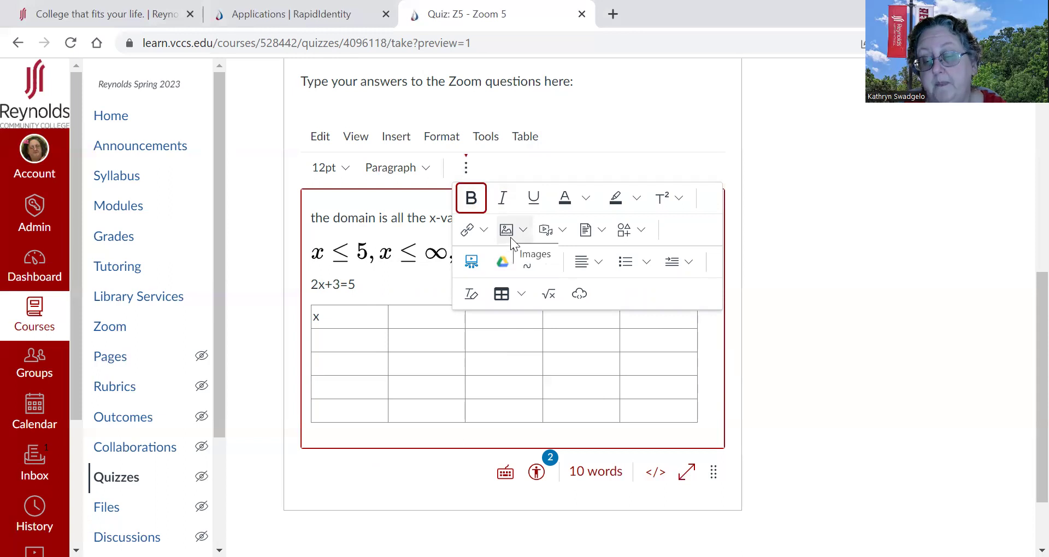
{"action": "left_click", "coordinate": [717, 364]}
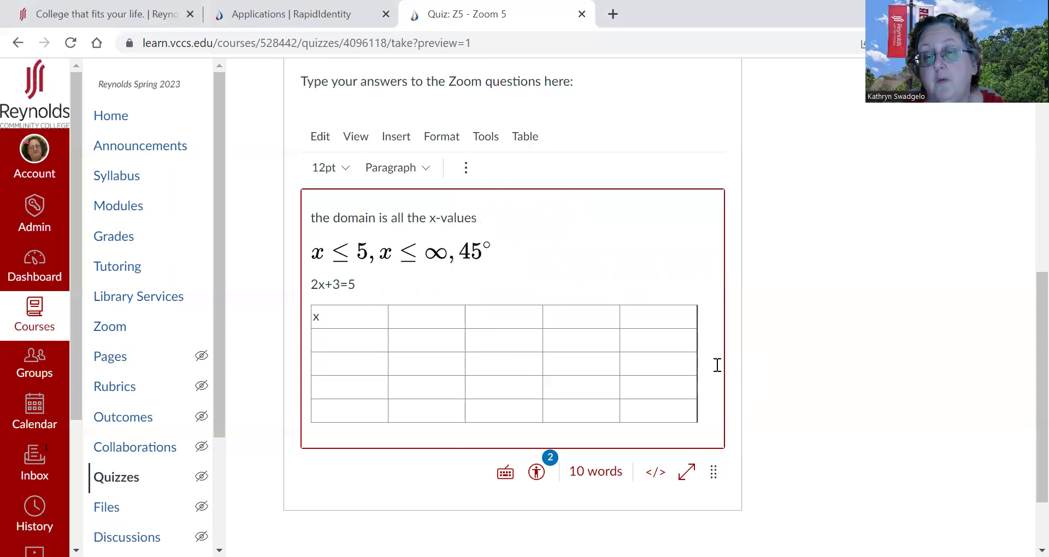